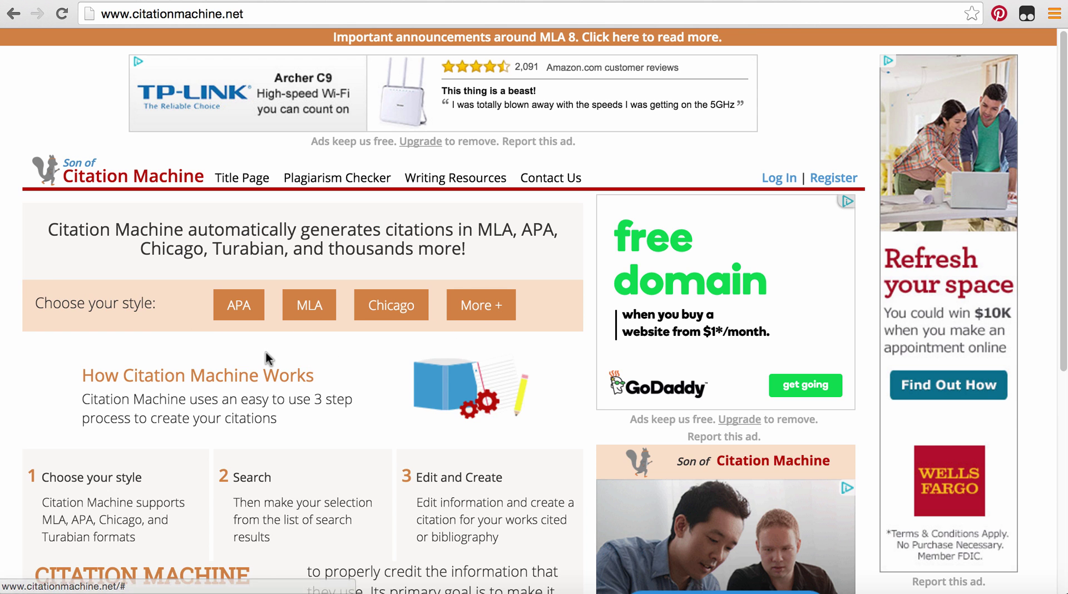
# Step: Choose the APA style, then scroll through the full list of Other source types
pyautogui.click(240, 310)
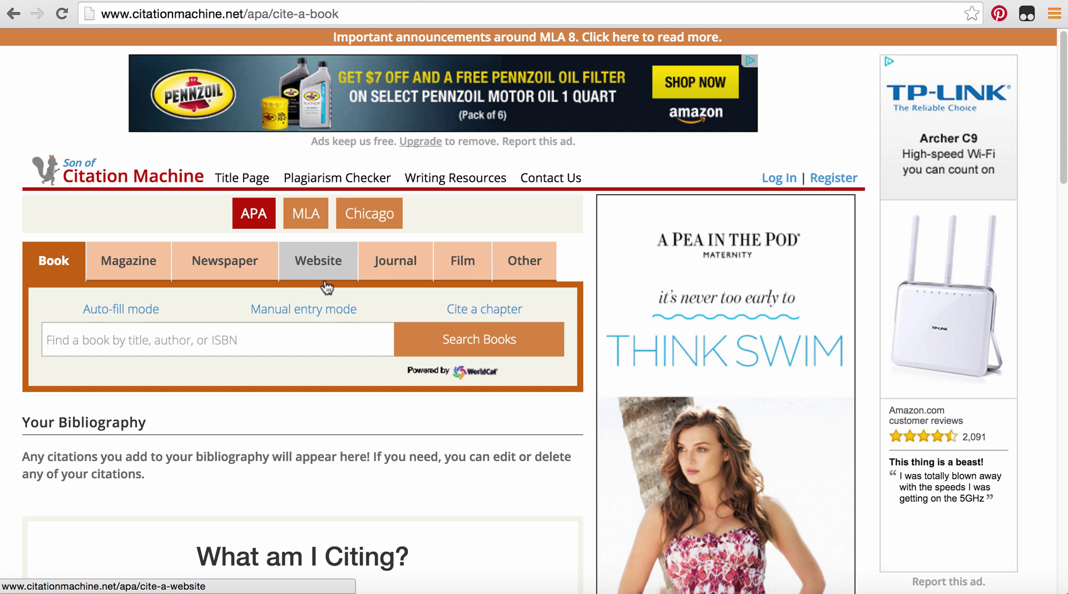
pyautogui.click(544, 271)
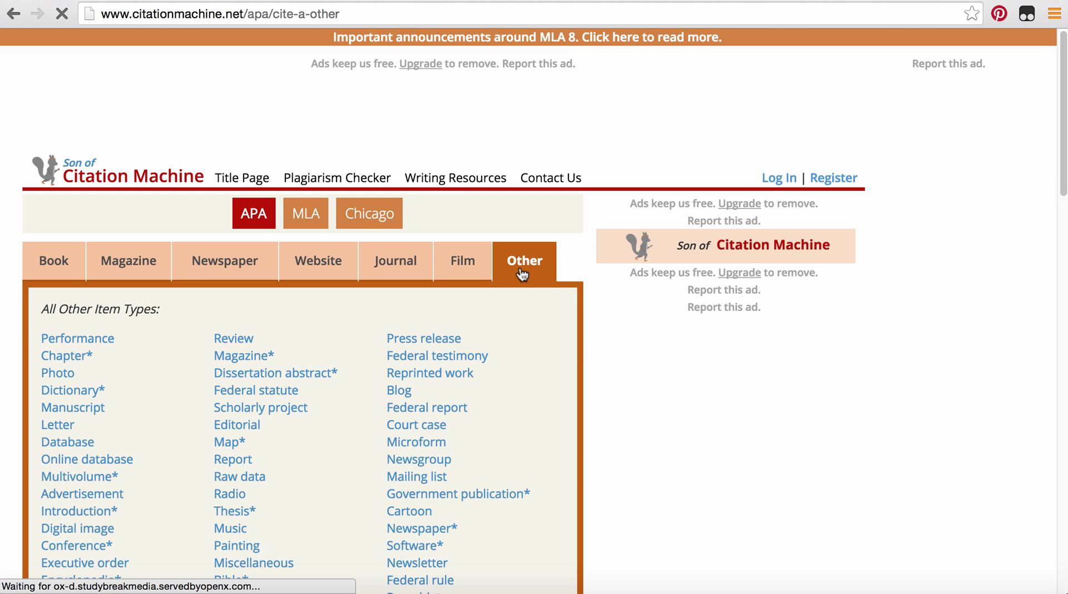
pyautogui.scroll(-1, 587, 388)
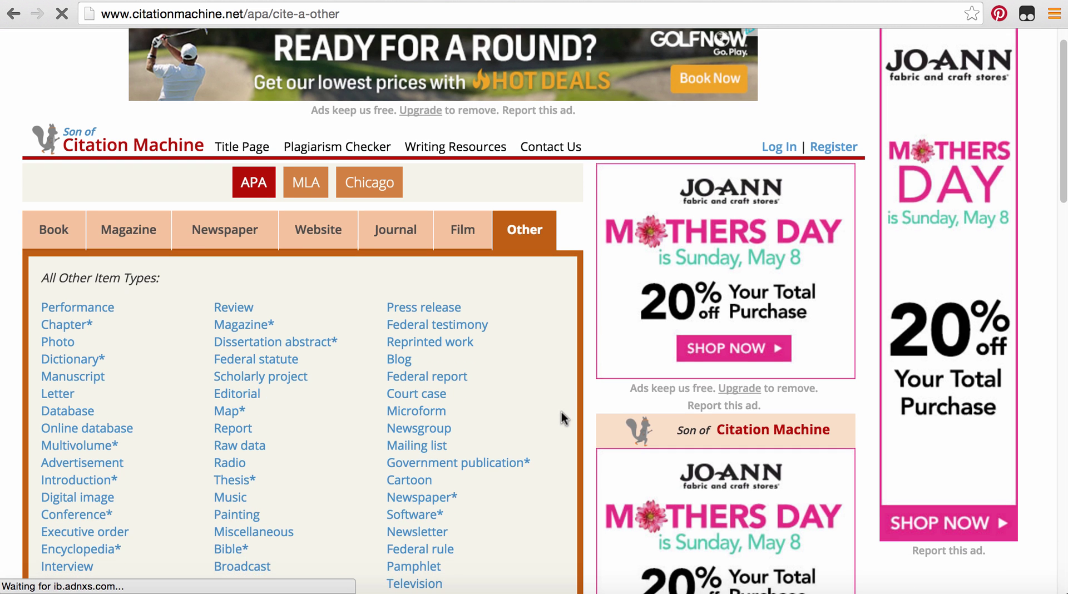
pyautogui.scroll(-3, 560, 415)
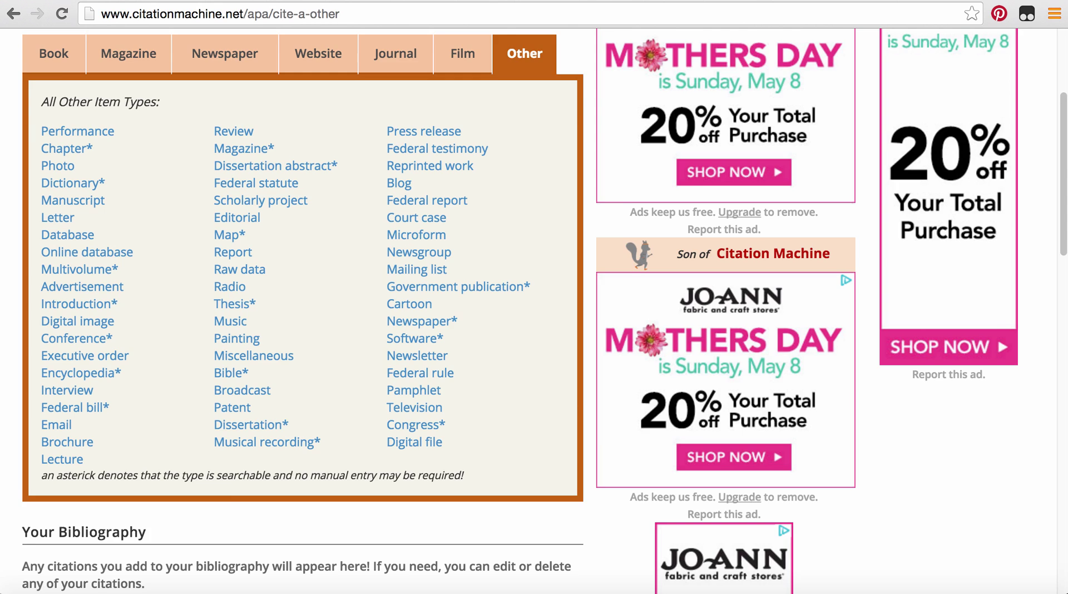
pyautogui.hotkey('ctrl', 'Tab')
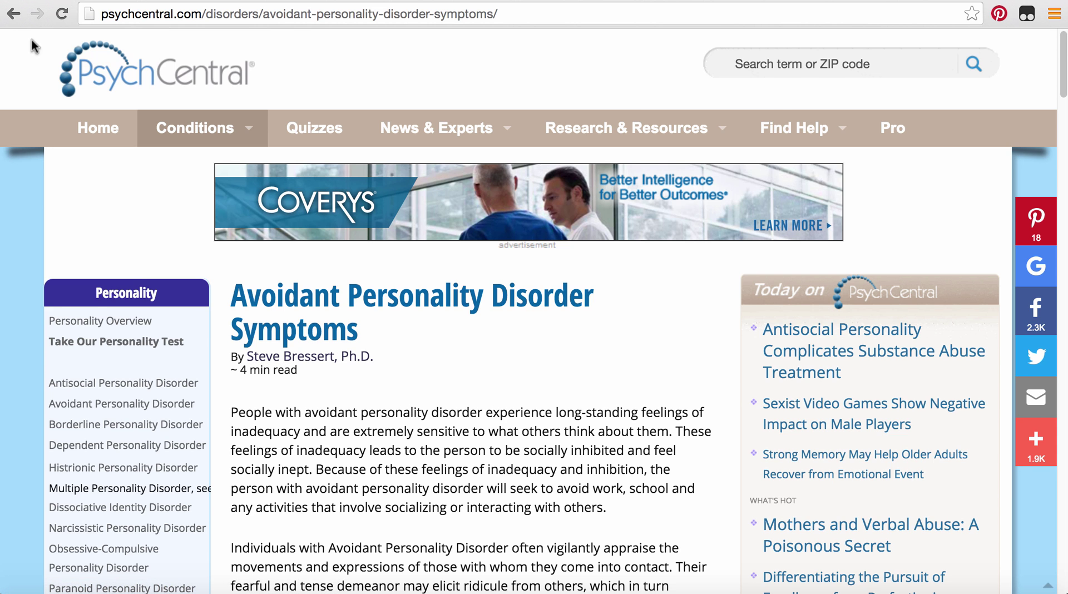
pyautogui.press('super+bracketleft')
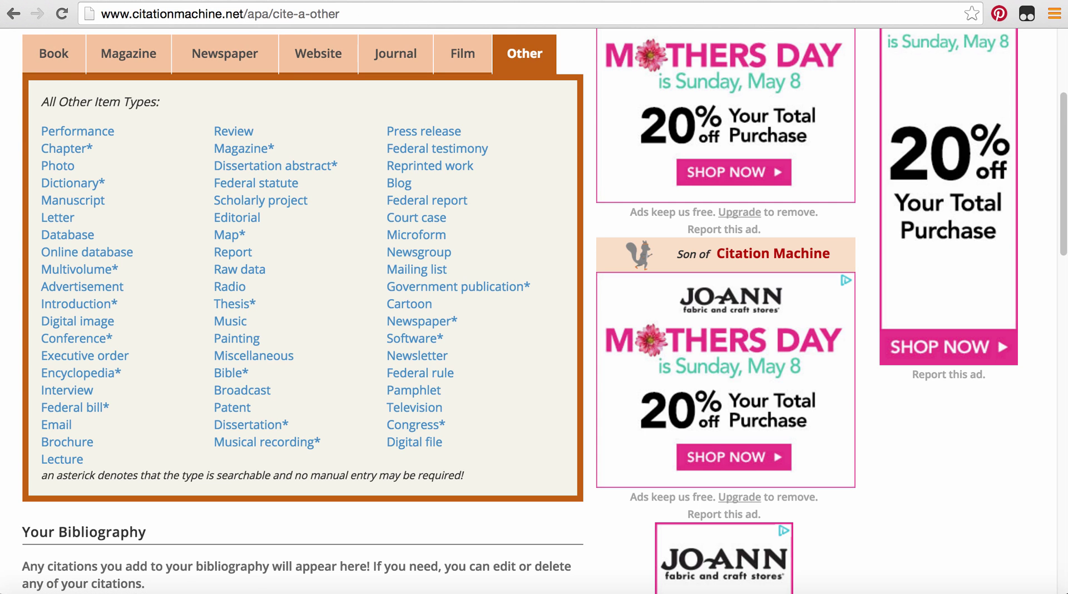
pyautogui.click(302, 54)
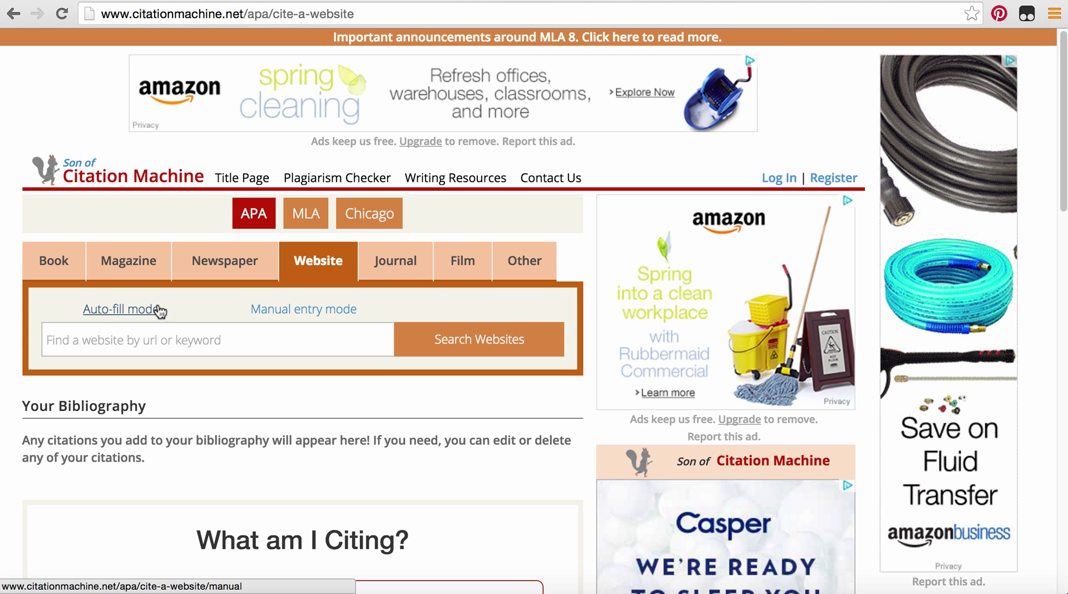
# Step: Switch the APA Website citation to manual entry and scroll down to the blank form
pyautogui.click(294, 313)
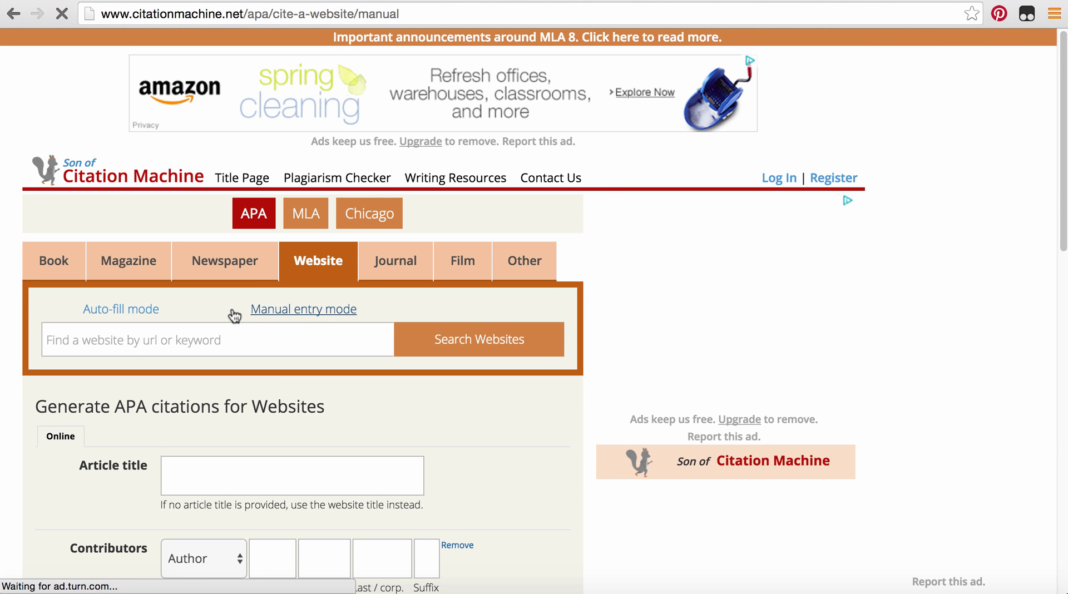
pyautogui.scroll(-5, 16, 317)
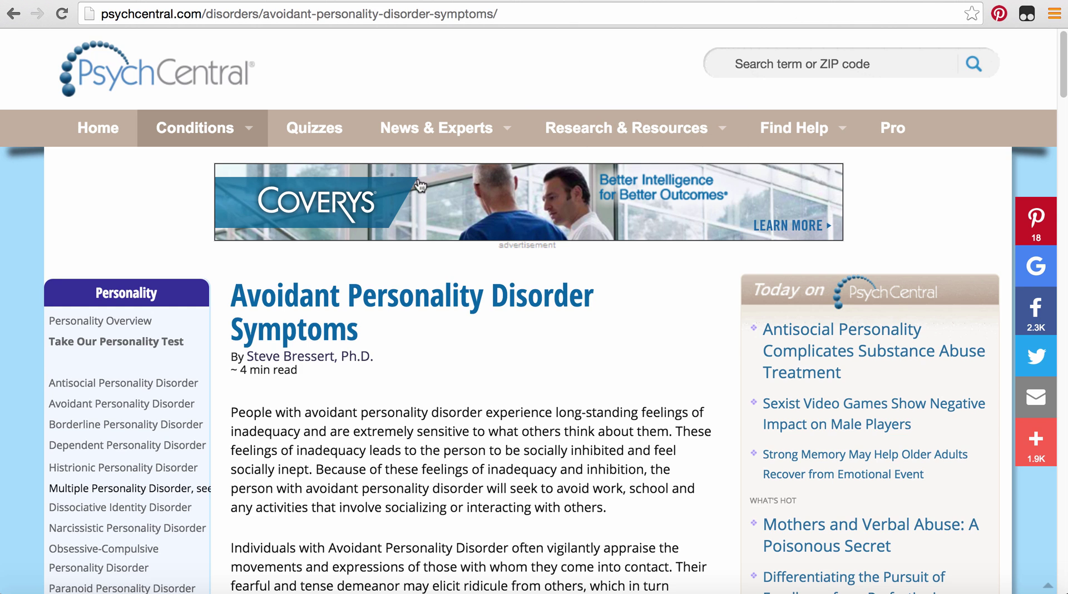
# Step: Paste the title 'Avoidant Personality Disorder Symptoms' from the article into the Article title field
pyautogui.moveTo(378, 335); pyautogui.dragTo(238, 298)
pyautogui.press('super+c')
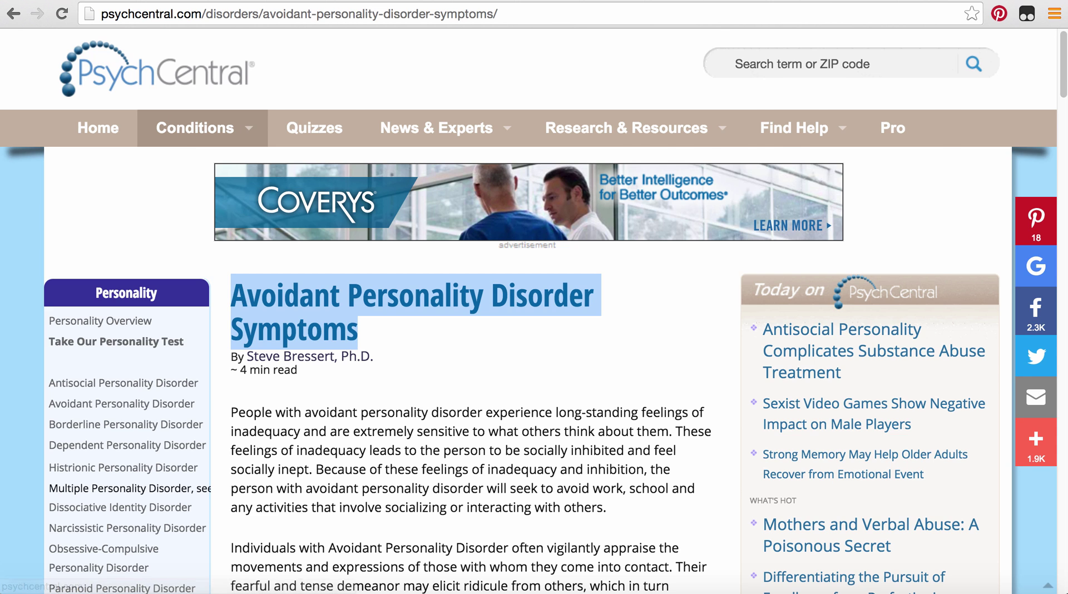
pyautogui.hotkey('ctrl', 'Tab')
pyautogui.click(271, 322)
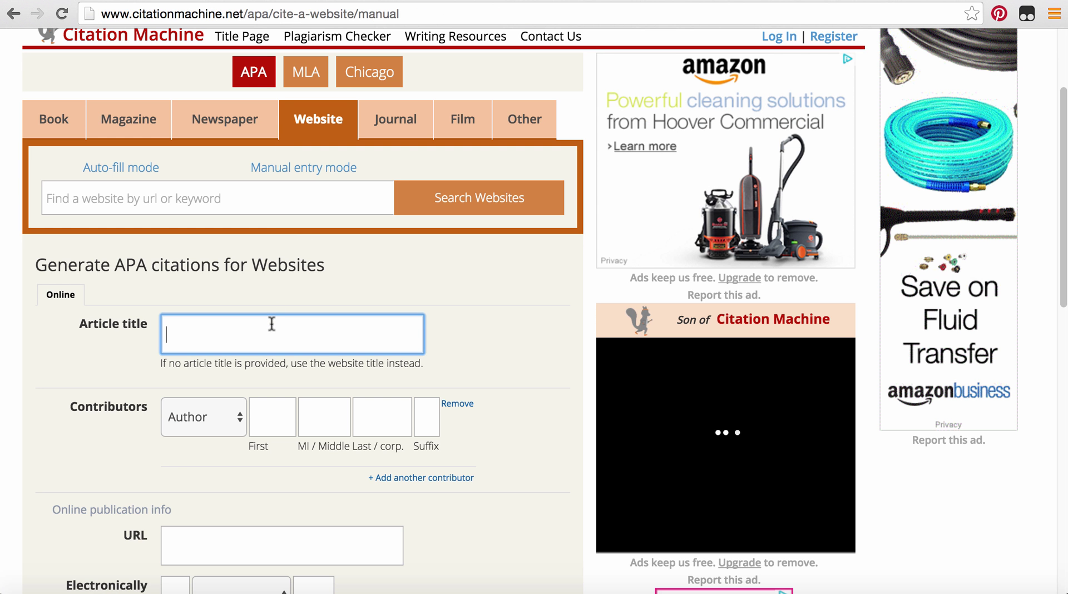
pyautogui.press('super+v')
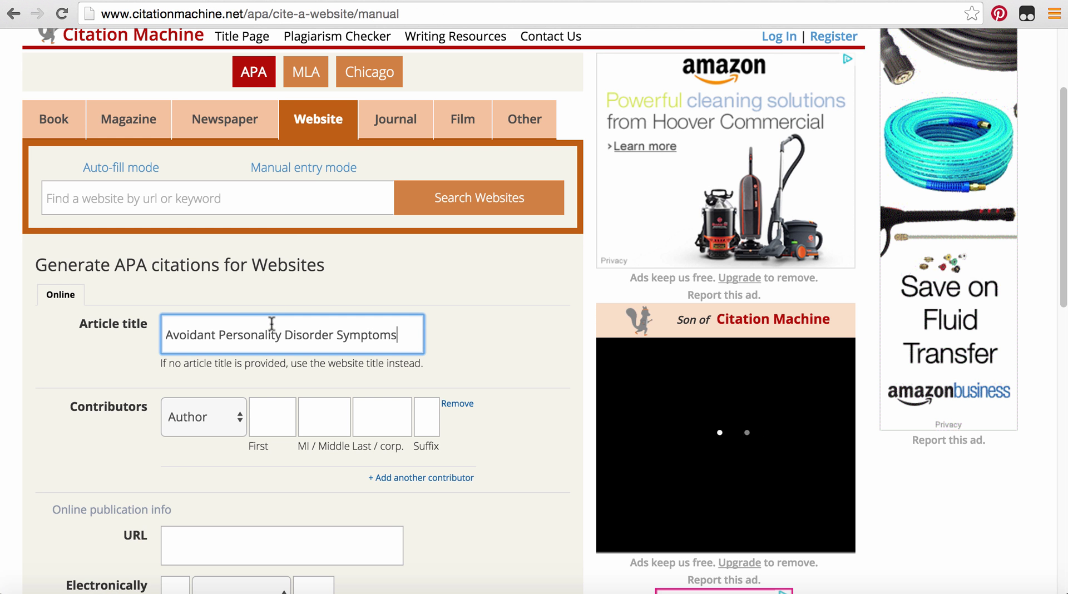
pyautogui.click(89, 354)
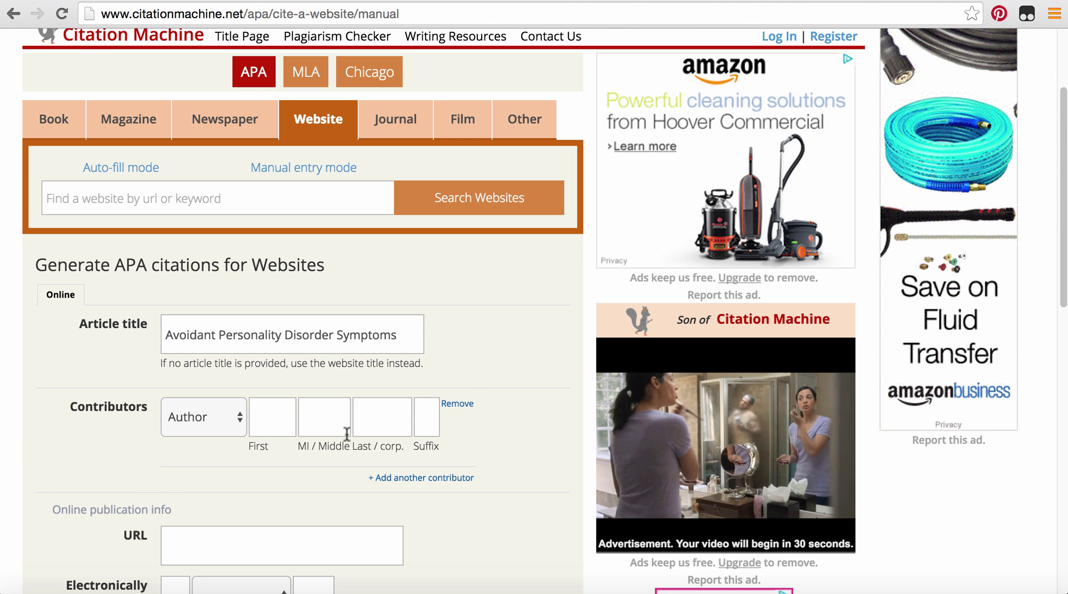
# Step: Copy the article's author byline and paste it into the URL field
pyautogui.hotkey('ctrl', 'Tab')
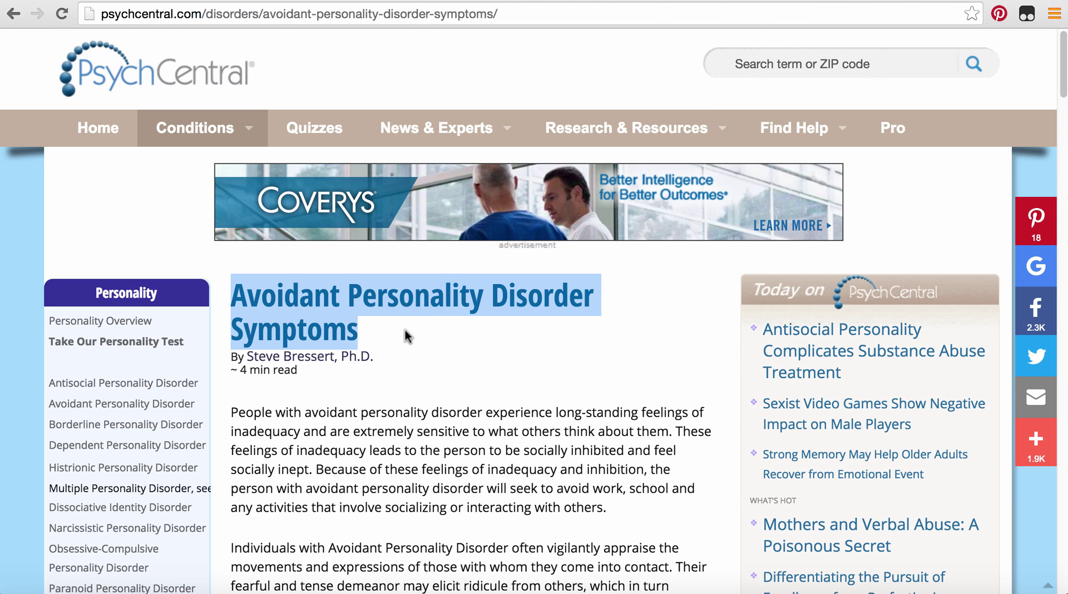
pyautogui.click(392, 359)
pyautogui.moveTo(379, 360); pyautogui.dragTo(251, 361)
pyautogui.hotkey('ctrl', 'c')
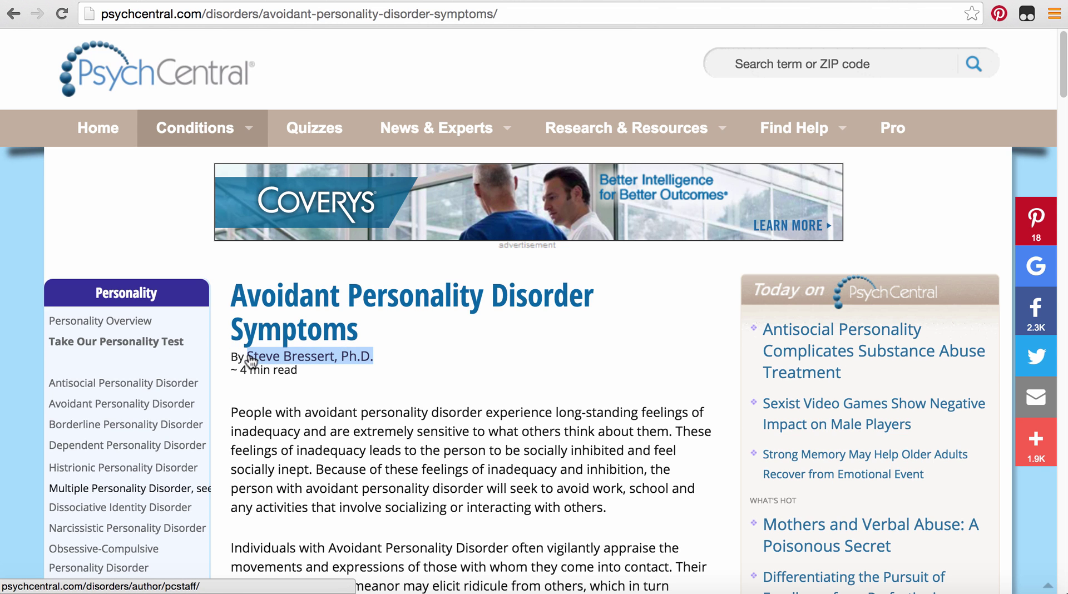
pyautogui.click(112, 1)
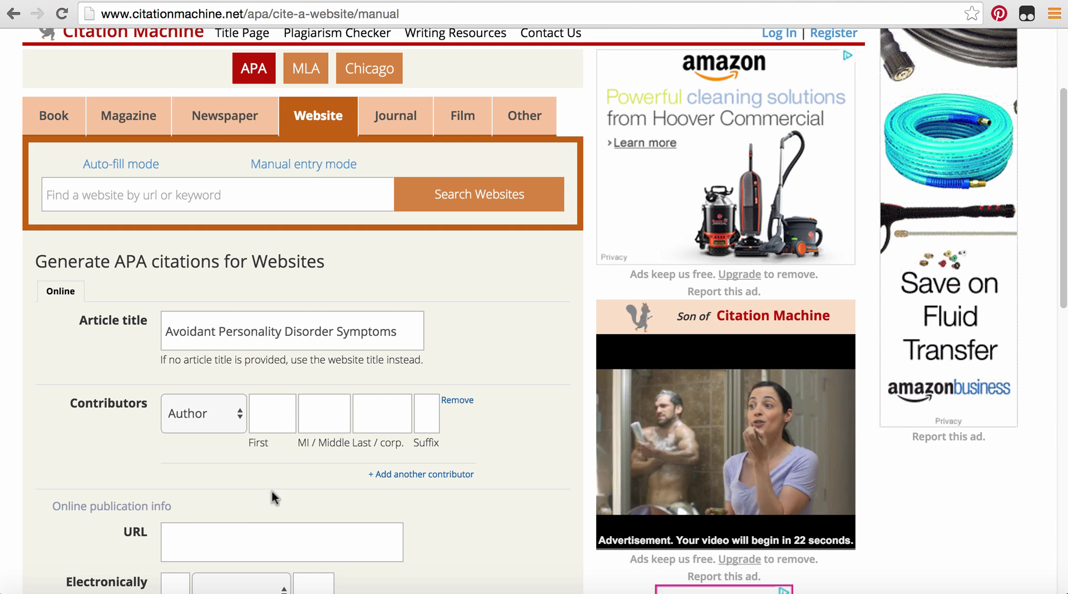
pyautogui.click(238, 533)
pyautogui.hotkey('ctrl', 'v')
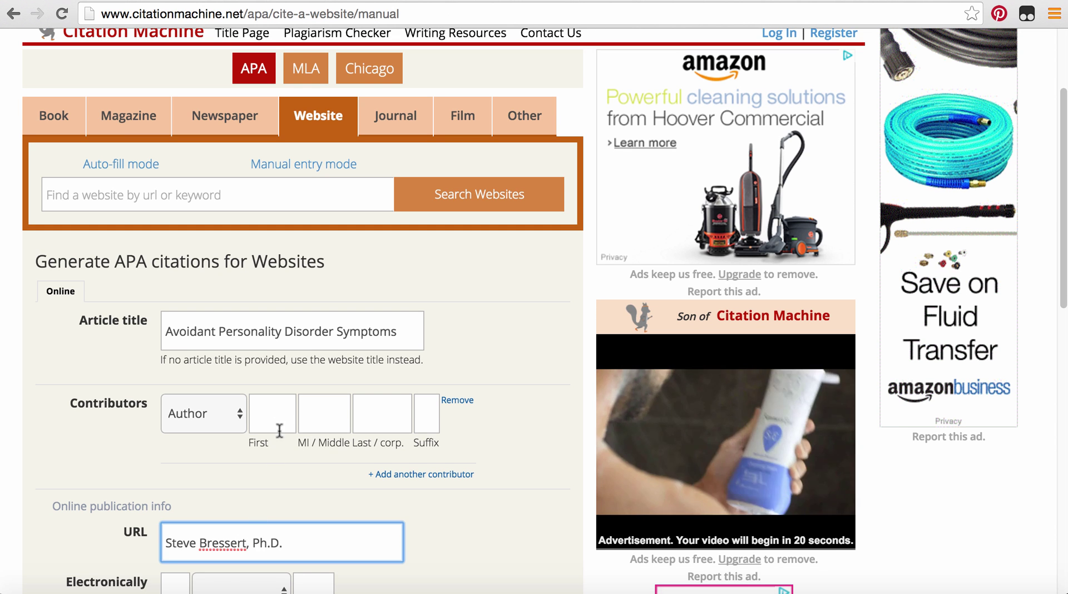
# Step: Enter the author's first name, last name and the suffix Ph.D
pyautogui.click(278, 417)
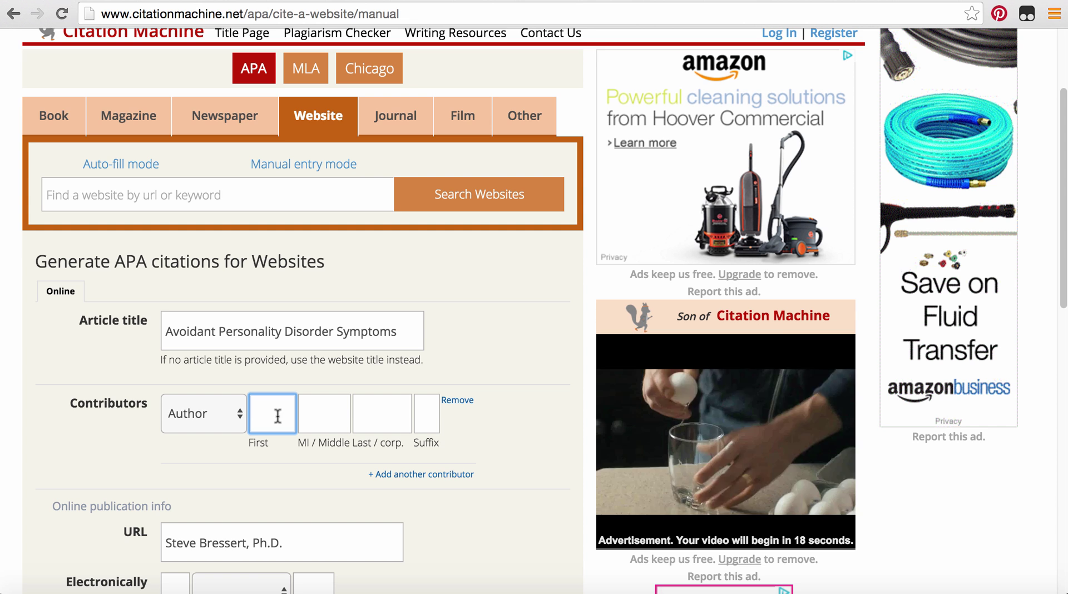
pyautogui.write('Steve')
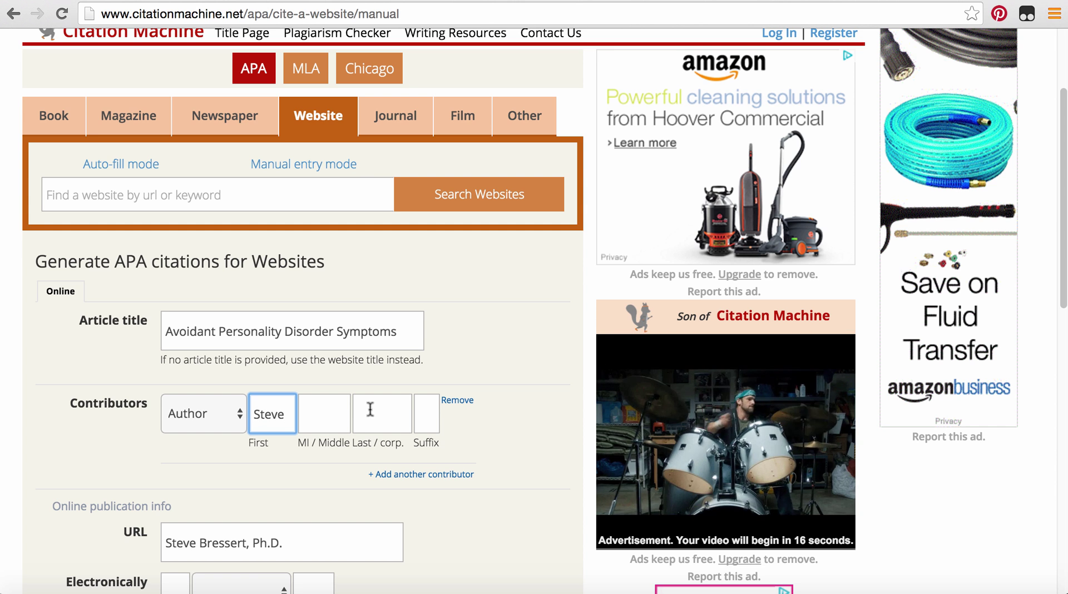
pyautogui.click(332, 422)
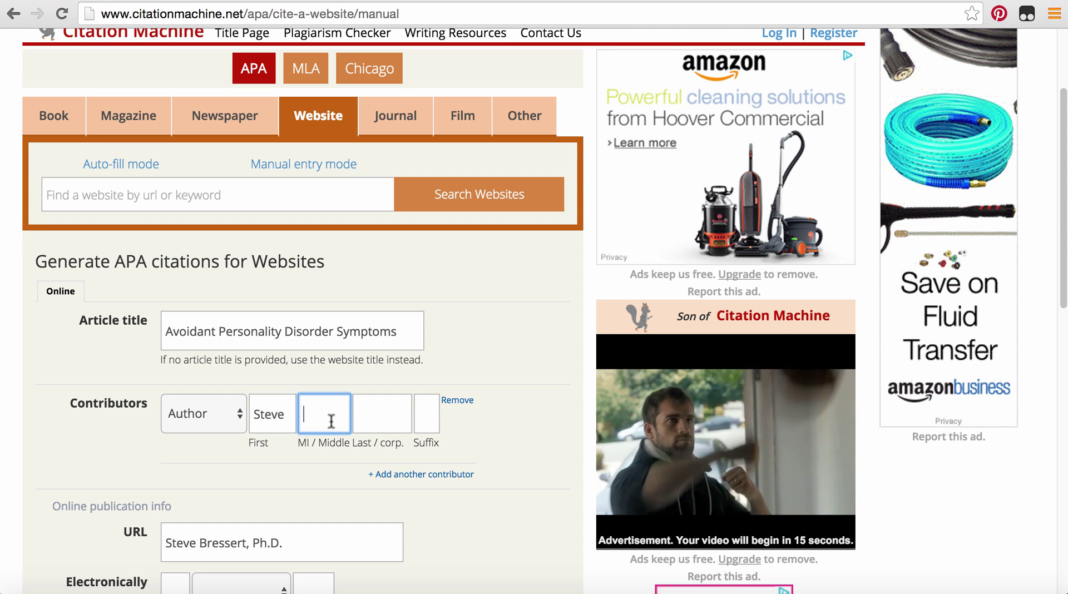
pyautogui.click(387, 412)
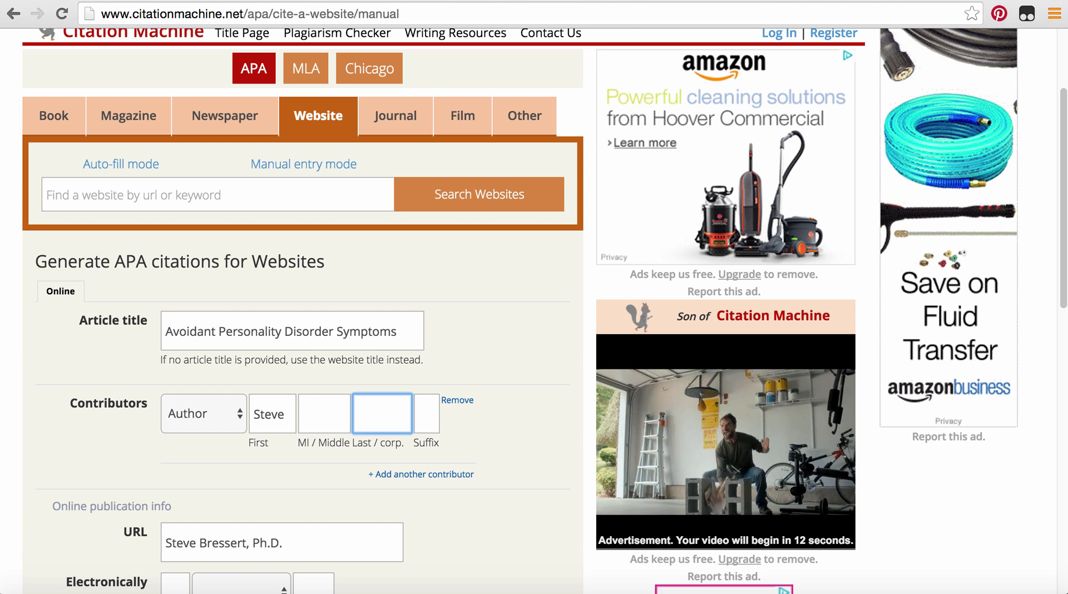
pyautogui.write('Bressert')
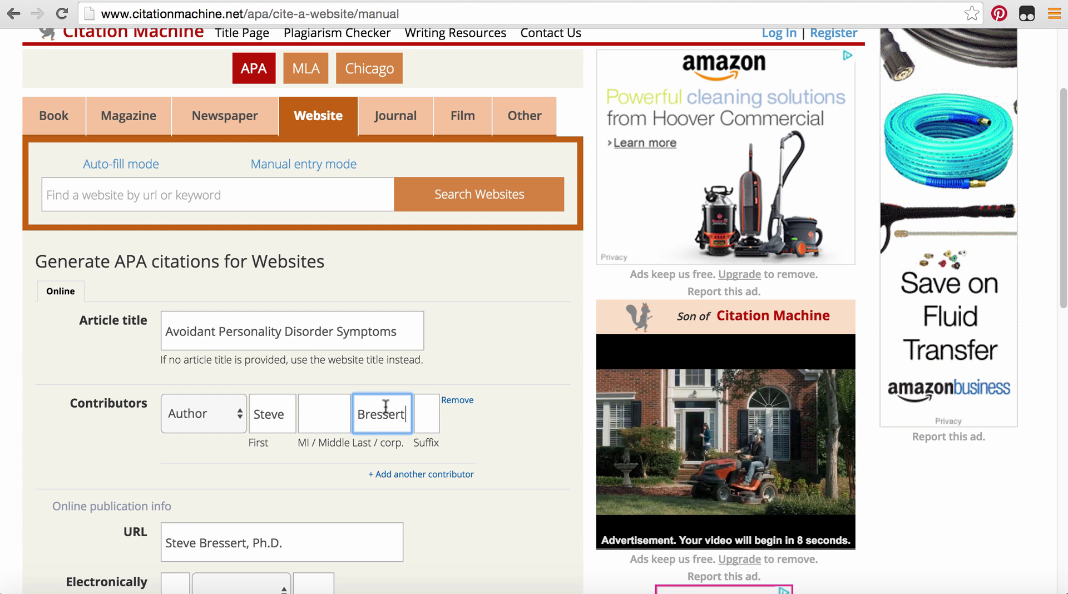
pyautogui.press('Tab')
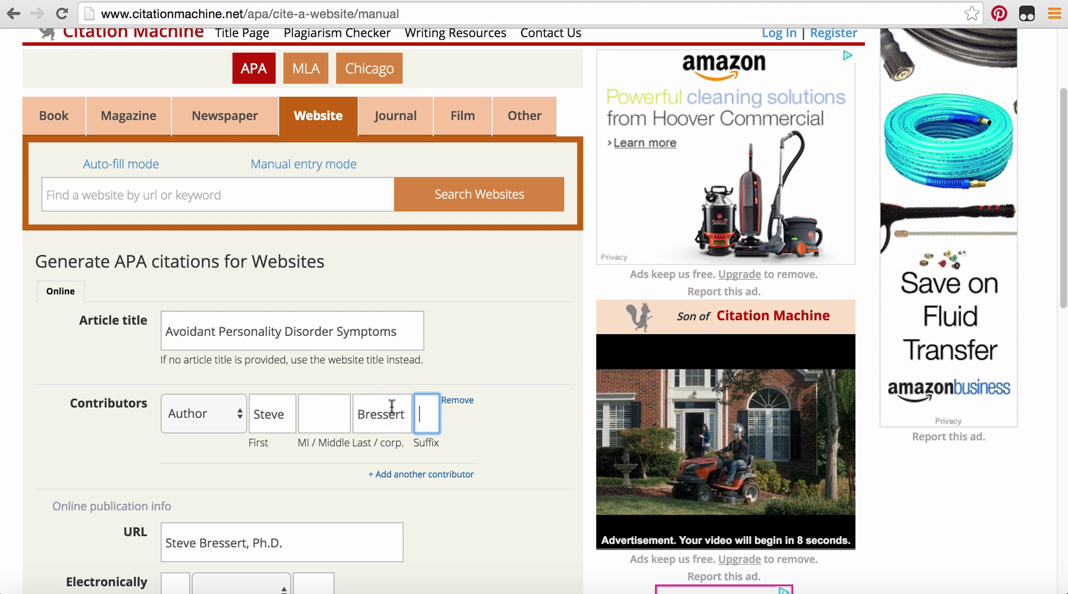
pyautogui.write('Ph.D.')
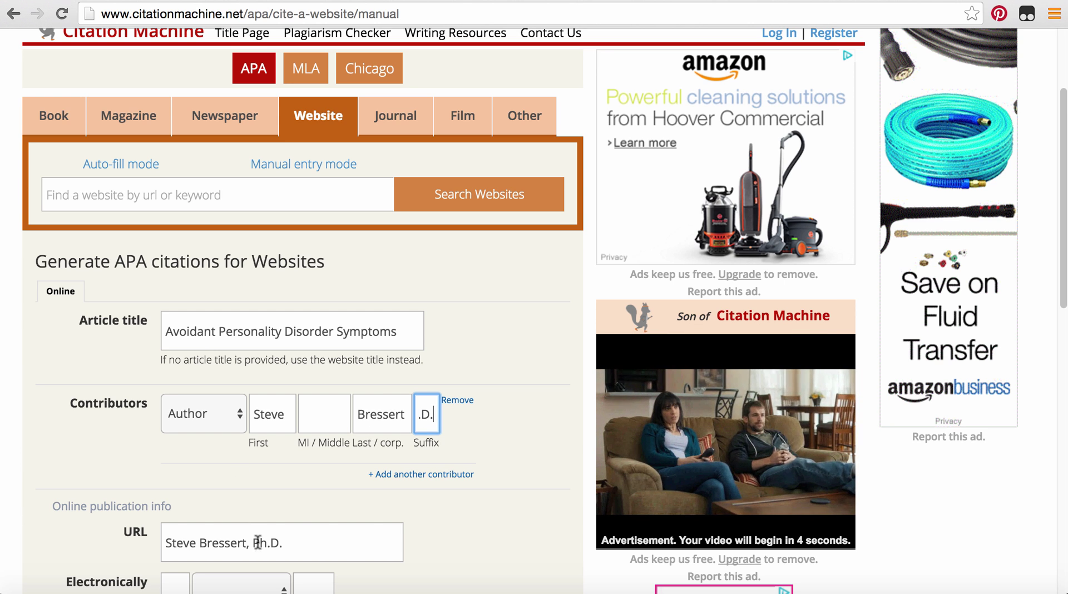
# Step: Delete the misplaced byline text from the URL field
pyautogui.click(239, 548)
pyautogui.moveTo(300, 543); pyautogui.dragTo(152, 535)
pyautogui.press('BackSpace')
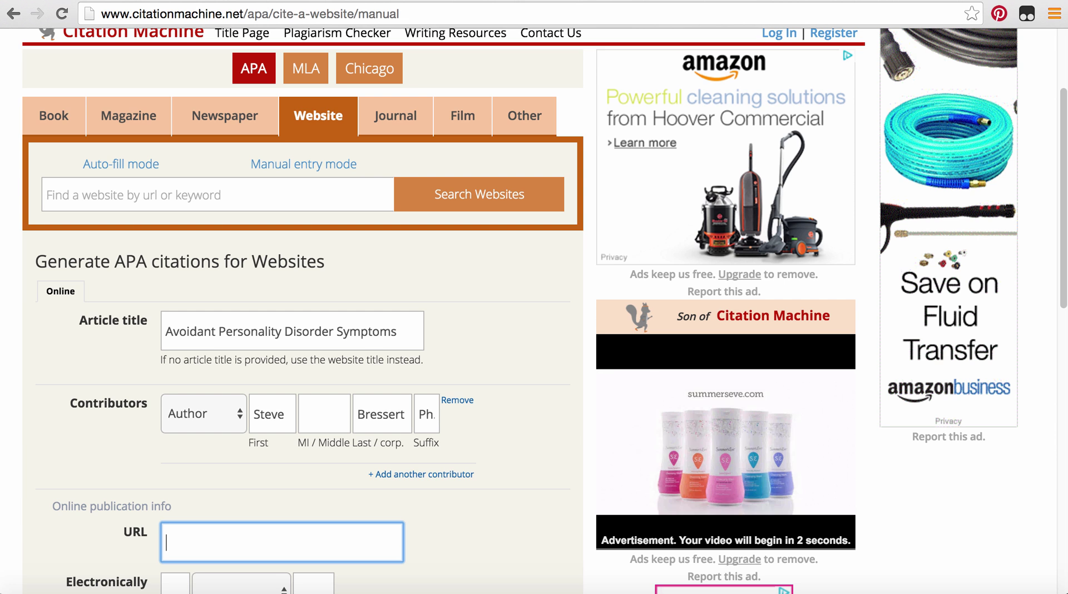
# Step: Remove the extra empty contributor rows, leaving just the one filled-in author
pyautogui.click(28, 503)
pyautogui.scroll(-1, 27, 503)
pyautogui.scroll(-1, 27, 502)
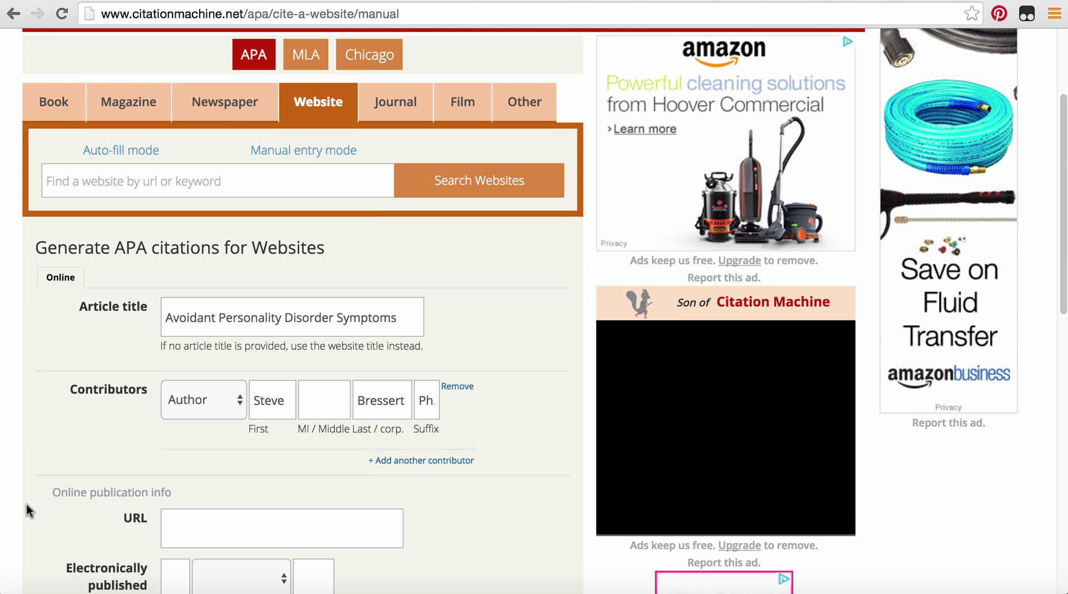
pyautogui.scroll(-2, 28, 383)
pyautogui.scroll(-5, 29, 383)
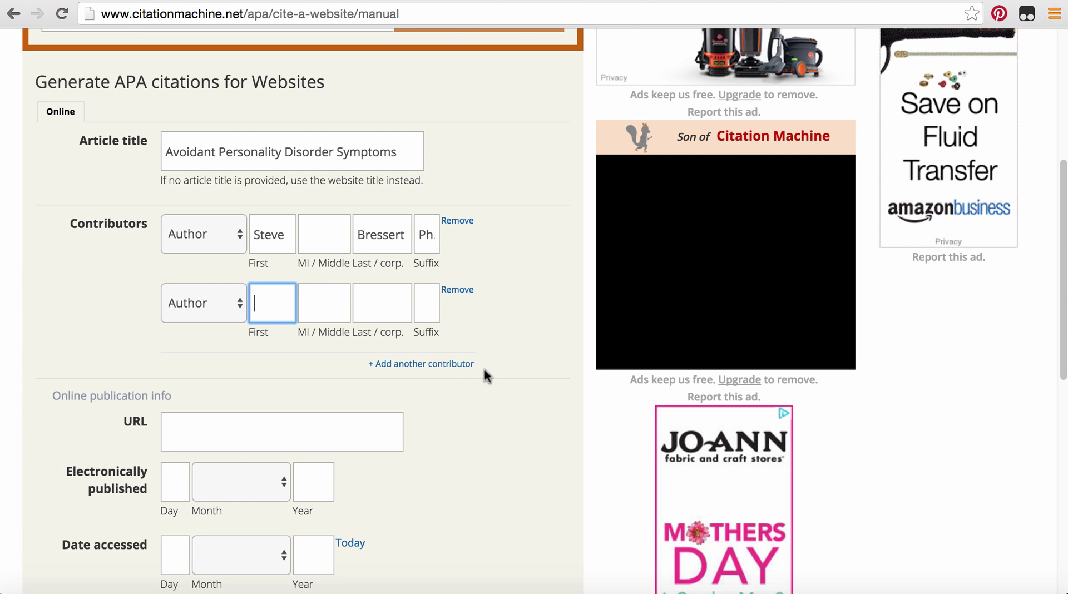
pyautogui.click(455, 364)
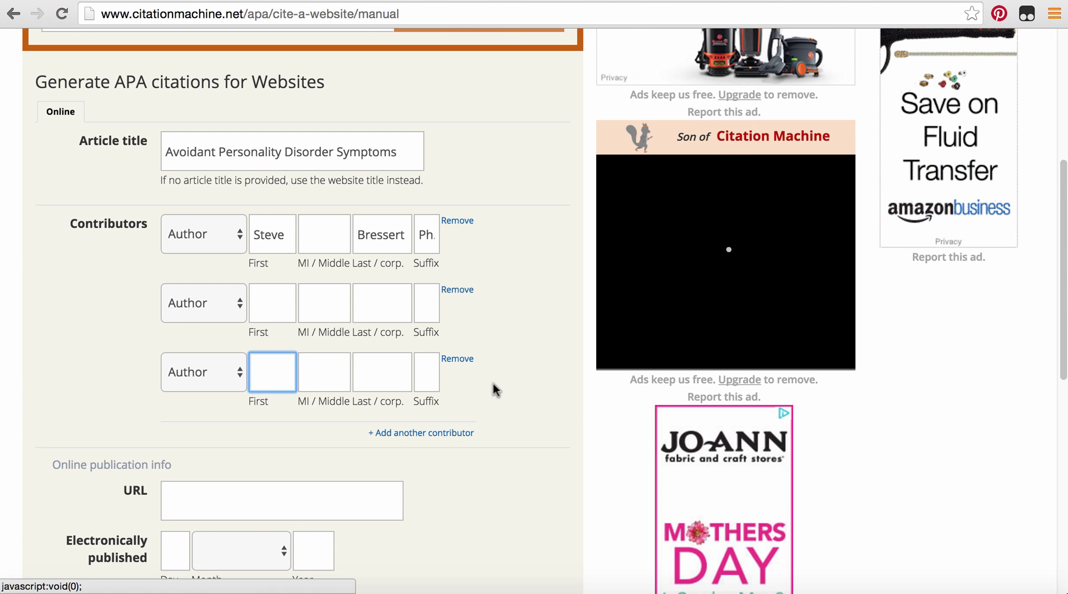
pyautogui.click(461, 293)
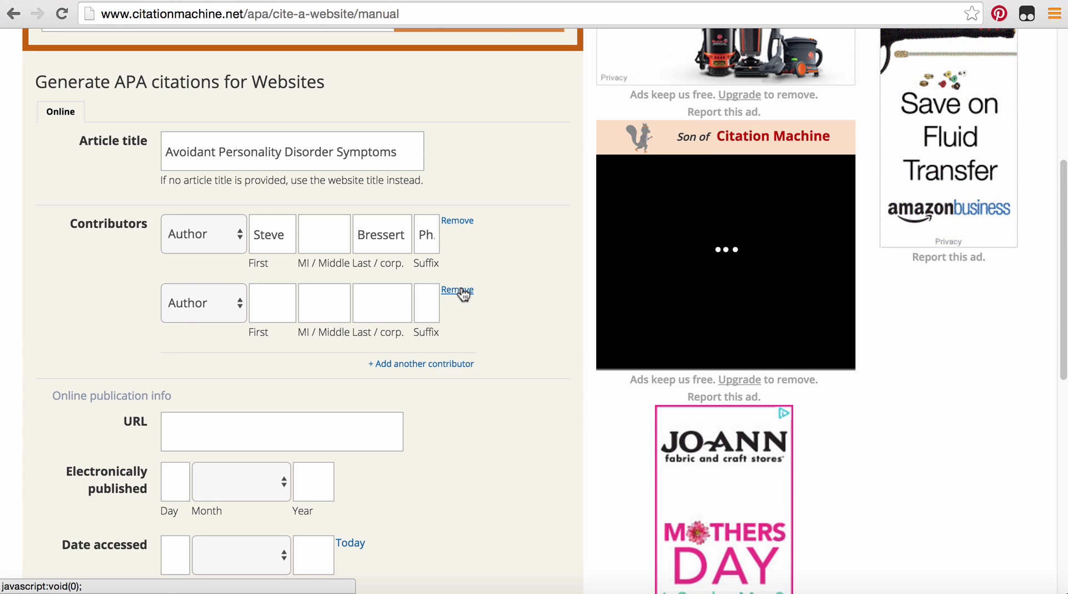
pyautogui.click(460, 292)
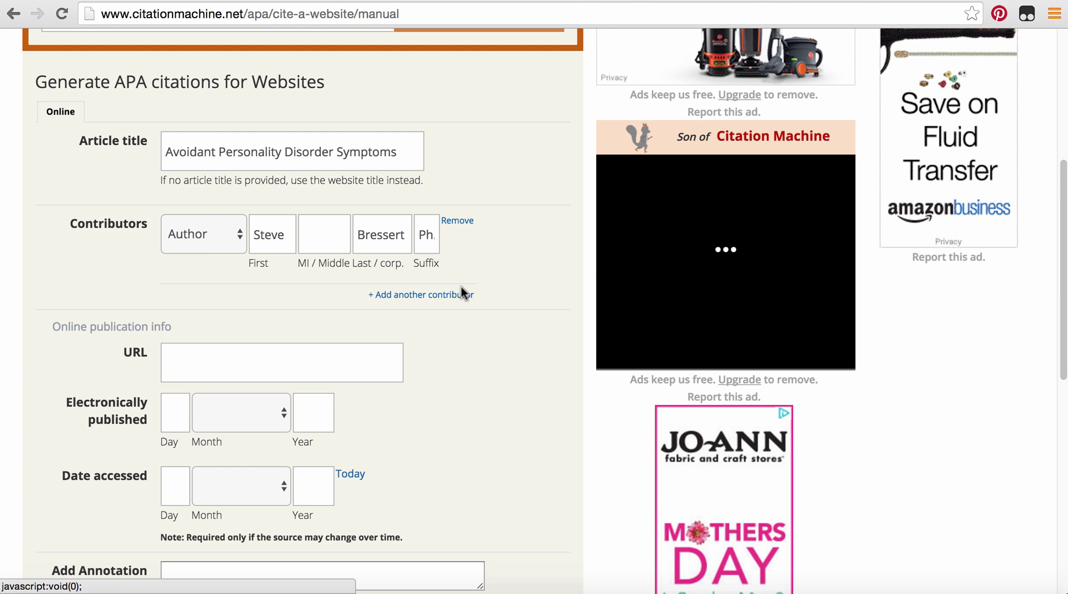
pyautogui.scroll(-2, 46, 337)
pyautogui.scroll(-1, 46, 335)
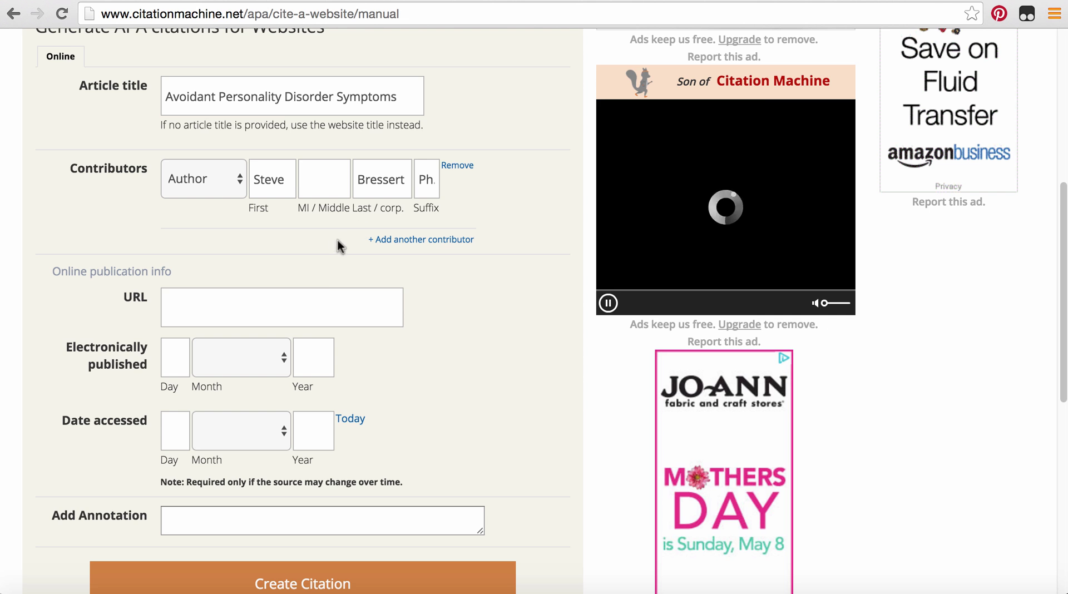
# Step: Copy the PsychCentral article's web address and paste it into the URL field
pyautogui.hotkey('ctrl', 'Tab')
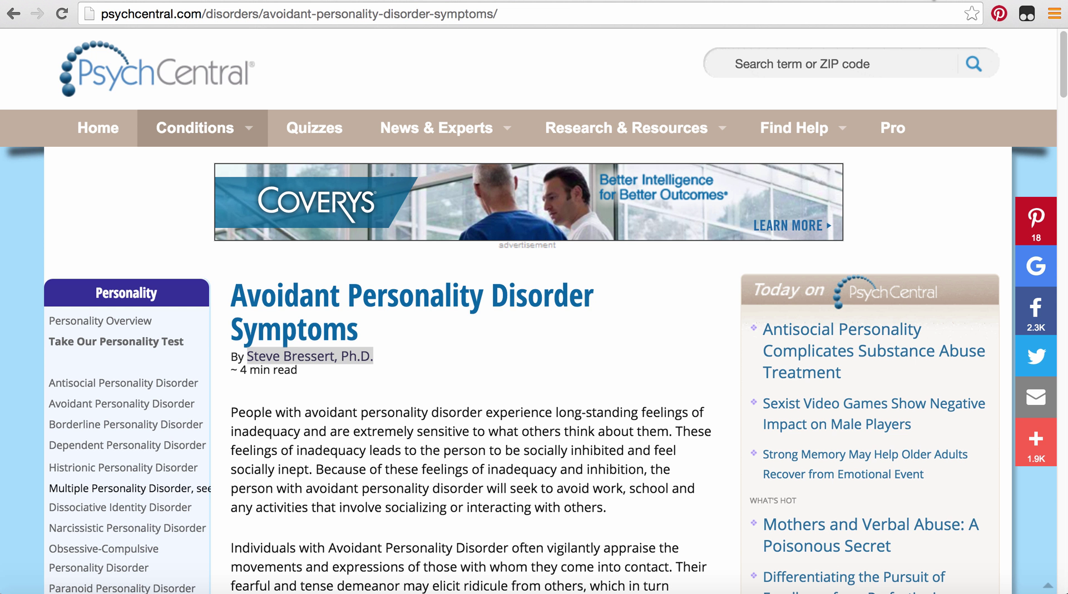
pyautogui.click(501, 14)
pyautogui.hotkey('ctrl', 'c')
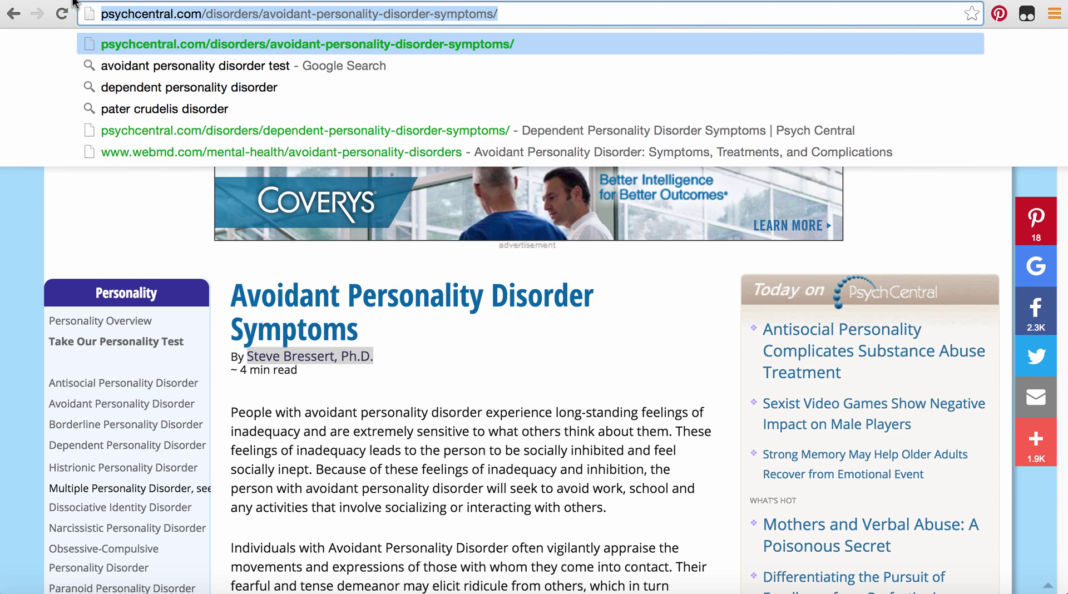
pyautogui.hotkey('ctrl', 'shift', 'Tab')
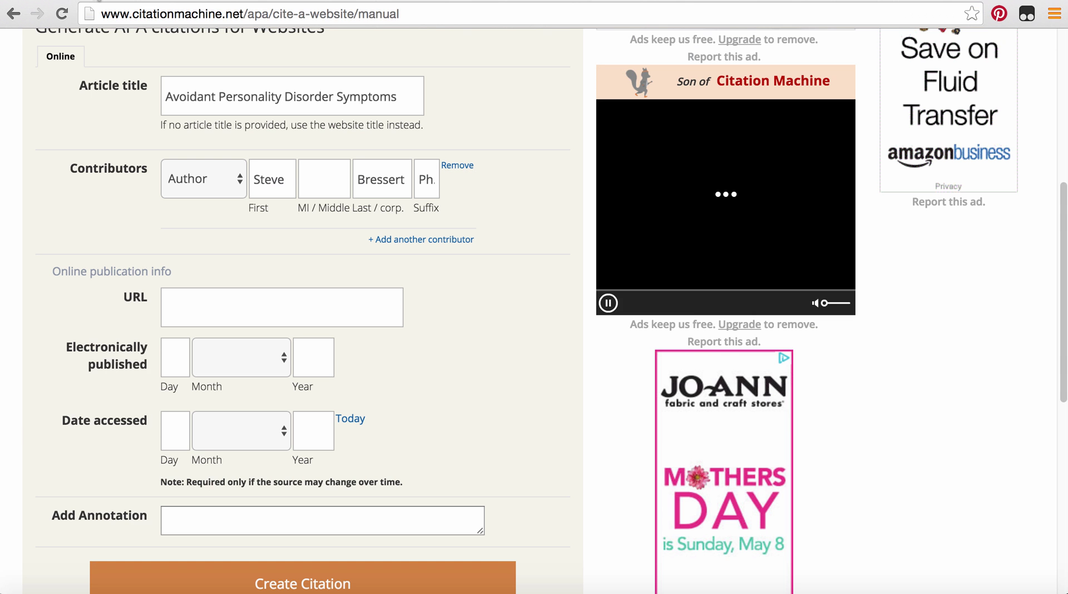
pyautogui.click(262, 312)
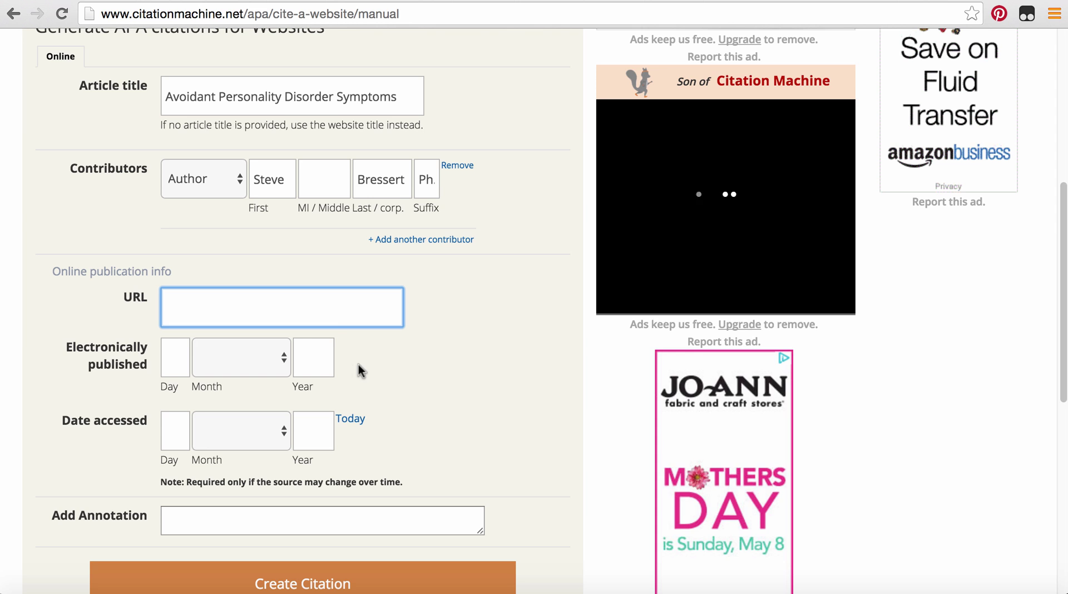
pyautogui.hotkey('ctrl', 'v')
pyautogui.moveTo(353, 309); pyautogui.dragTo(28, 301)
pyautogui.click(469, 331)
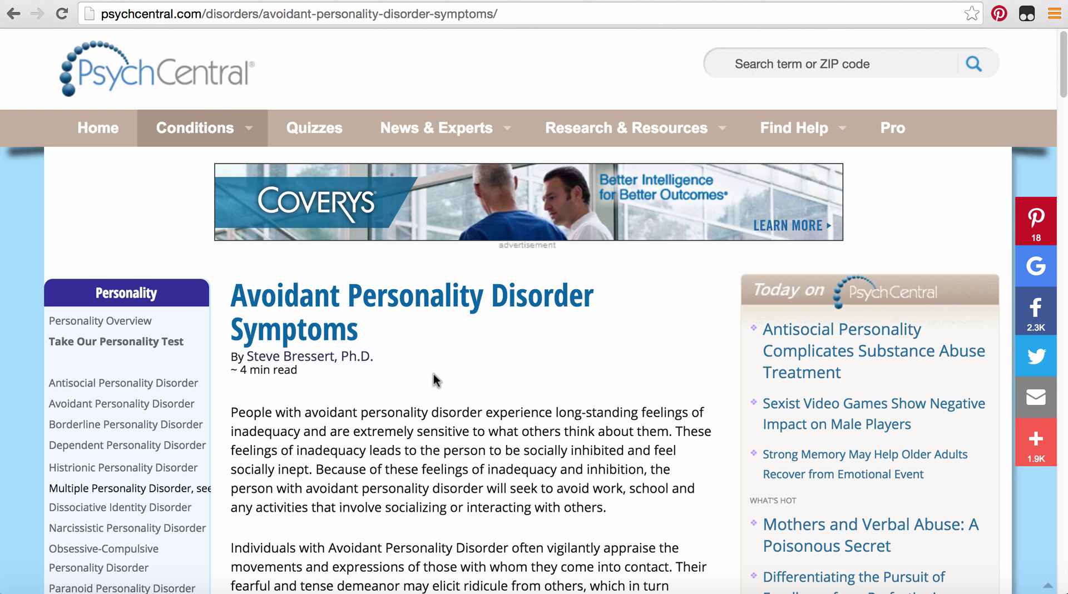
# Step: Scroll down to the article's APA Reference and highlight its 2015 publication year
pyautogui.scroll(-1, 436, 380)
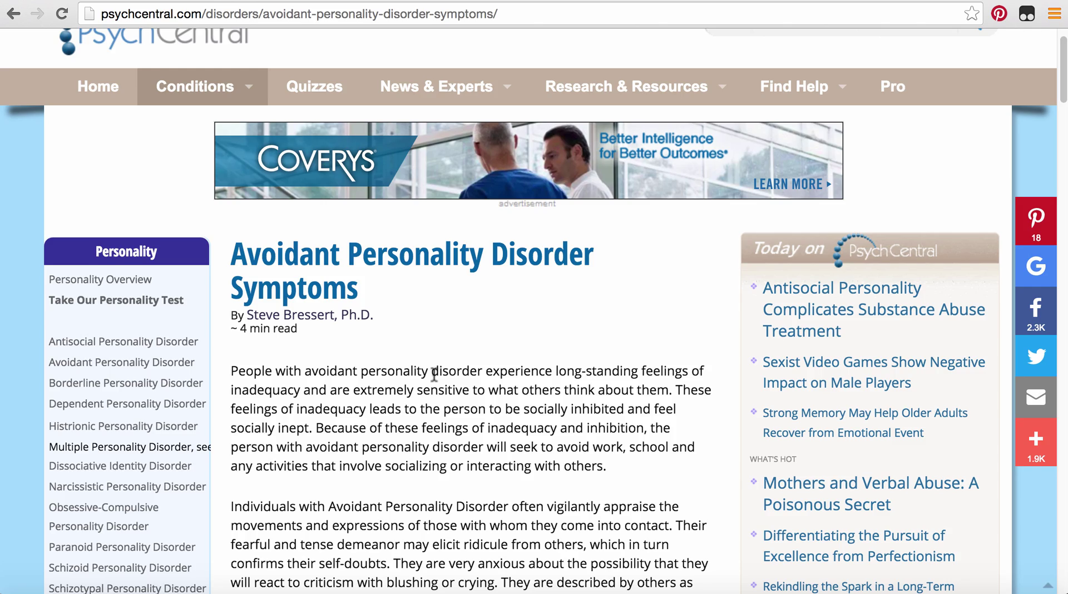
pyautogui.scroll(-7, 434, 375)
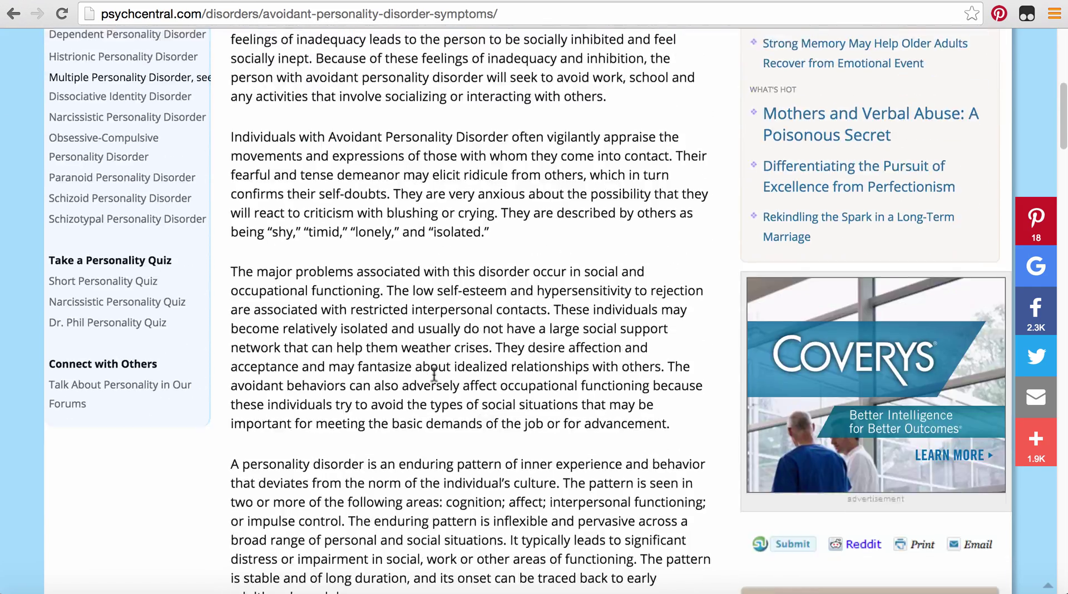
pyautogui.scroll(-12, 434, 374)
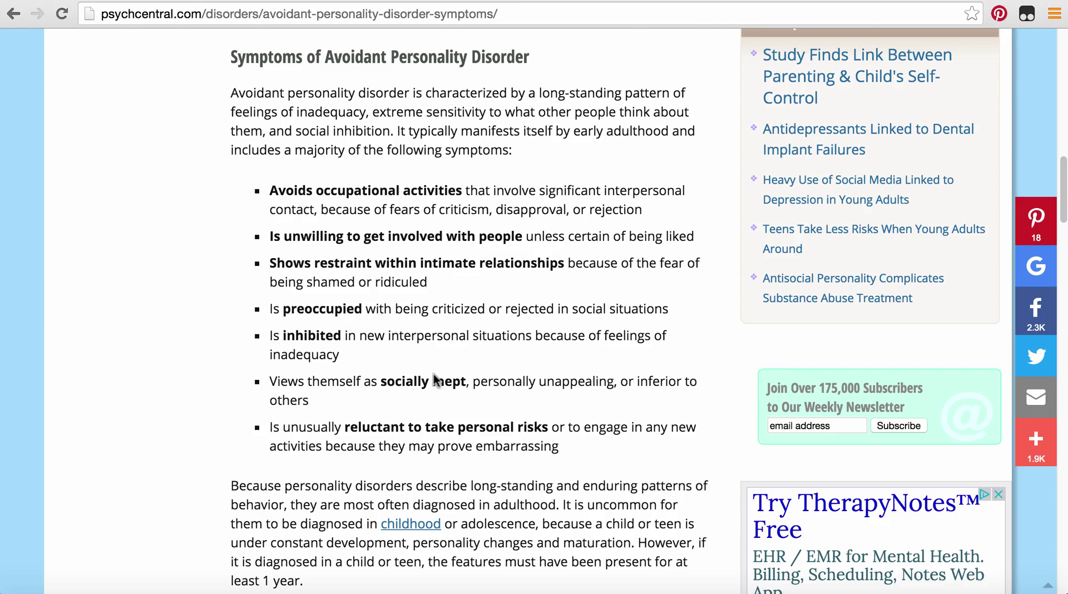
pyautogui.scroll(-3, 434, 374)
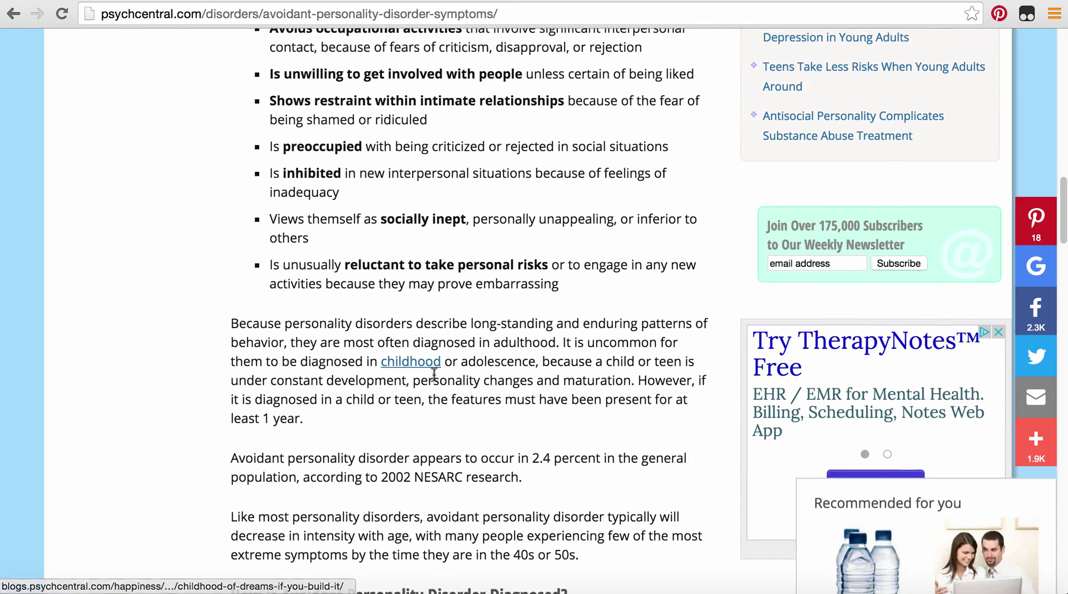
pyautogui.scroll(-1, 435, 374)
pyautogui.scroll(-6, 204, 429)
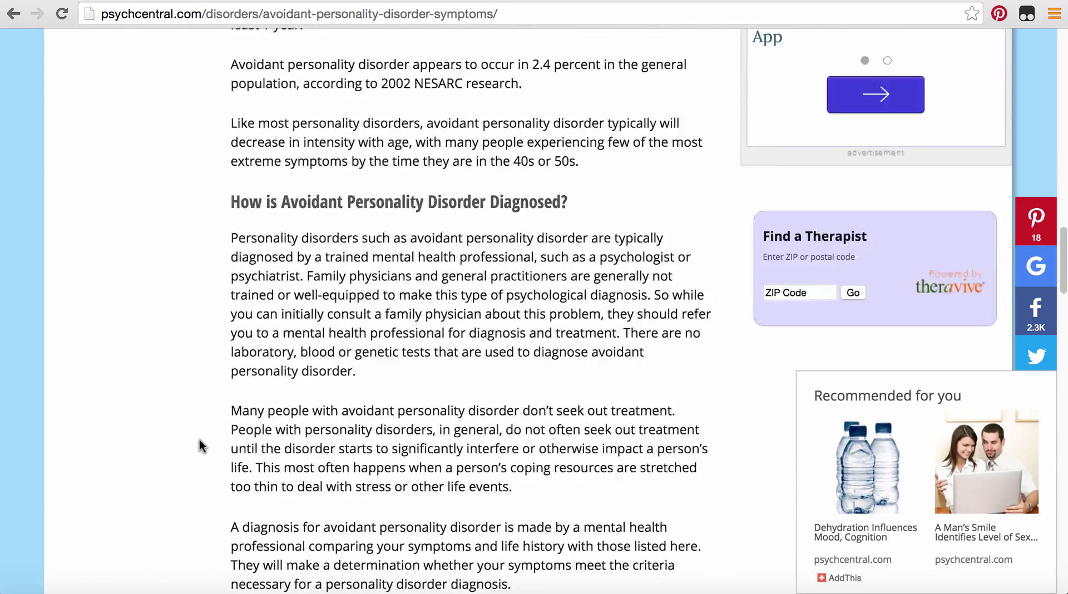
pyautogui.scroll(-15, 199, 440)
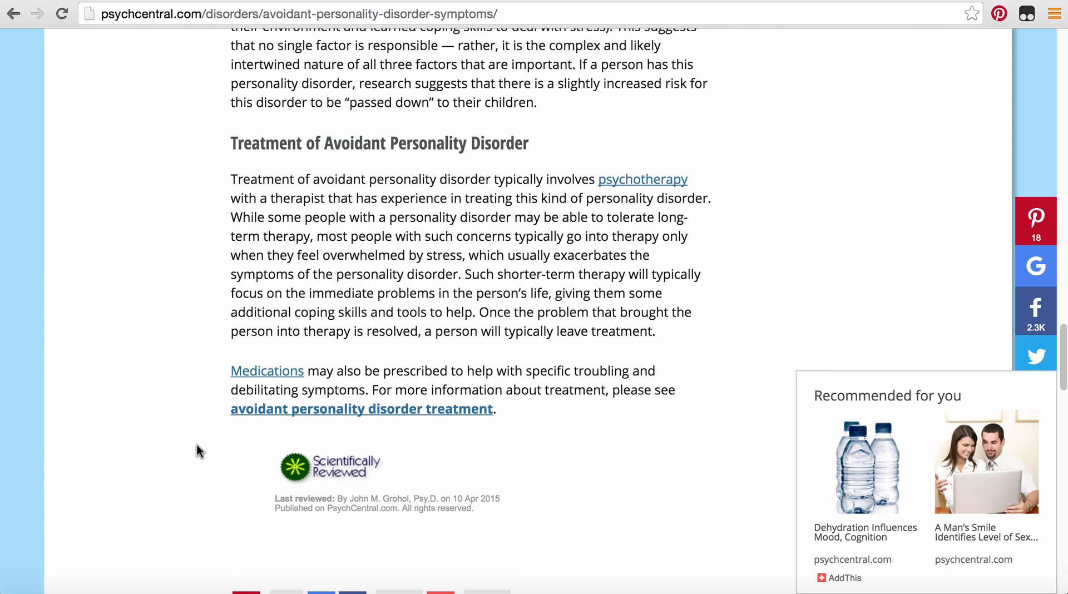
pyautogui.scroll(-1, 195, 446)
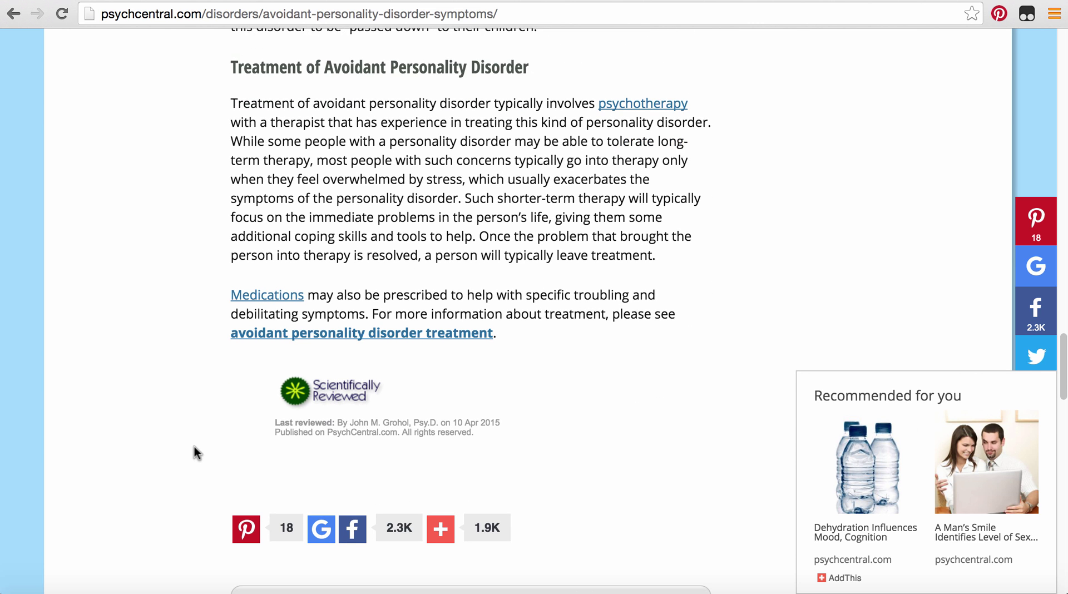
pyautogui.scroll(-1, 195, 452)
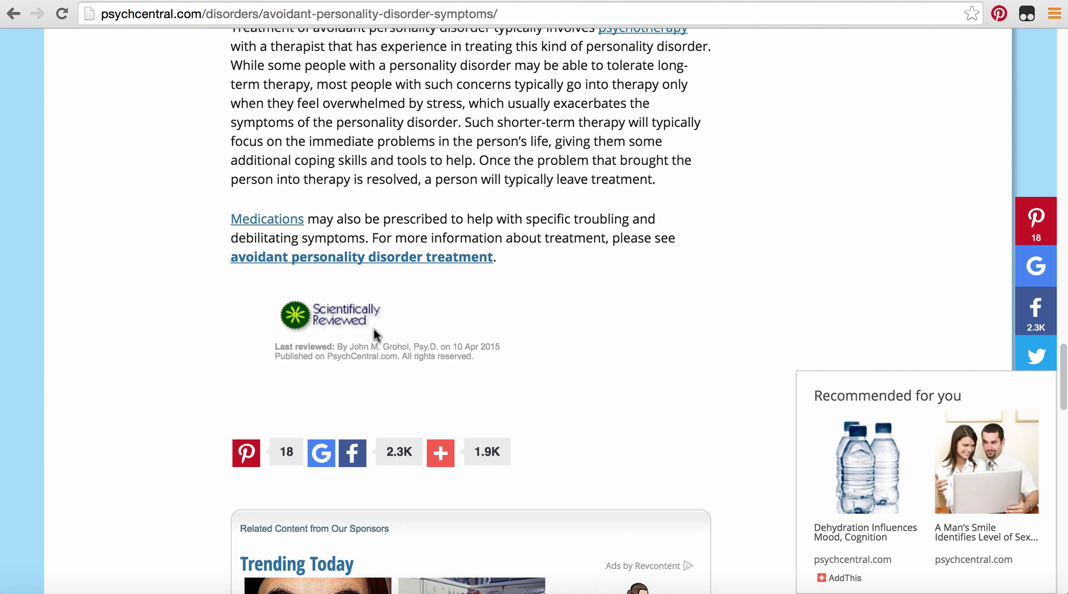
pyautogui.scroll(-1, 371, 329)
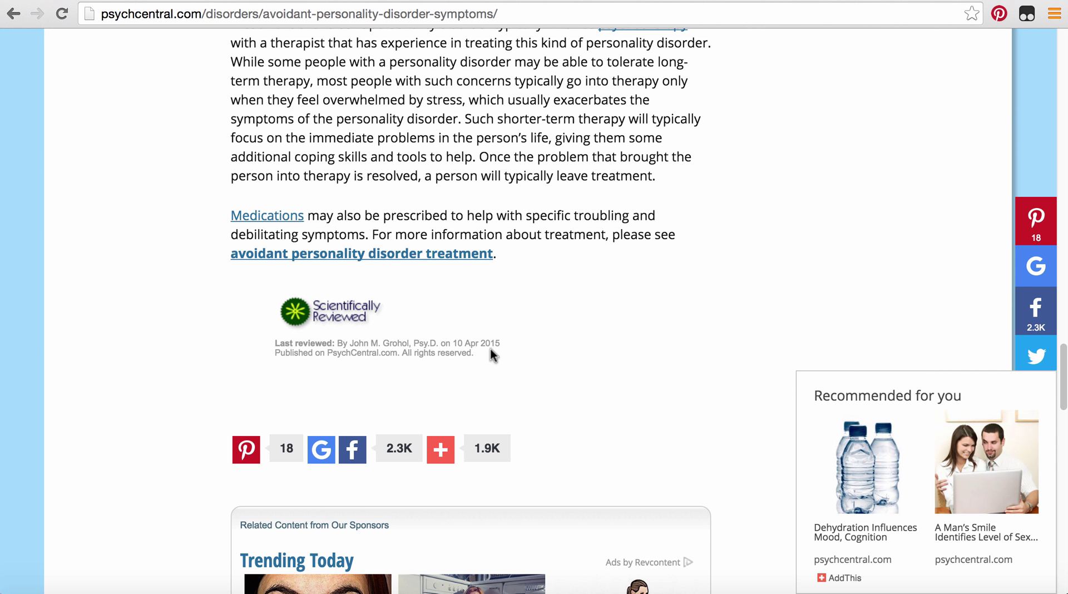
pyautogui.scroll(-10, 111, 383)
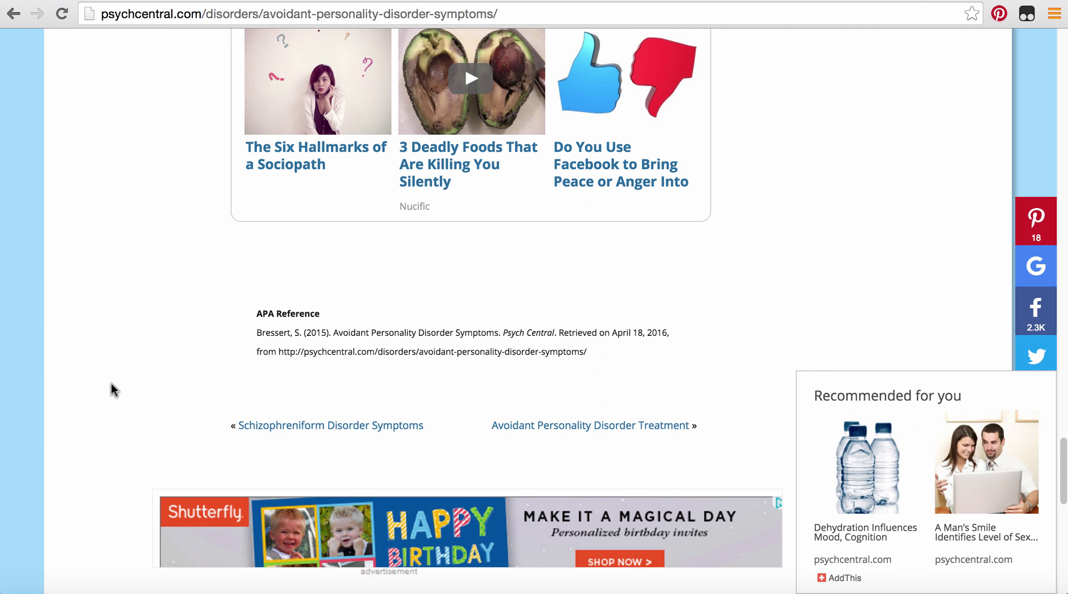
pyautogui.scroll(-1, 110, 383)
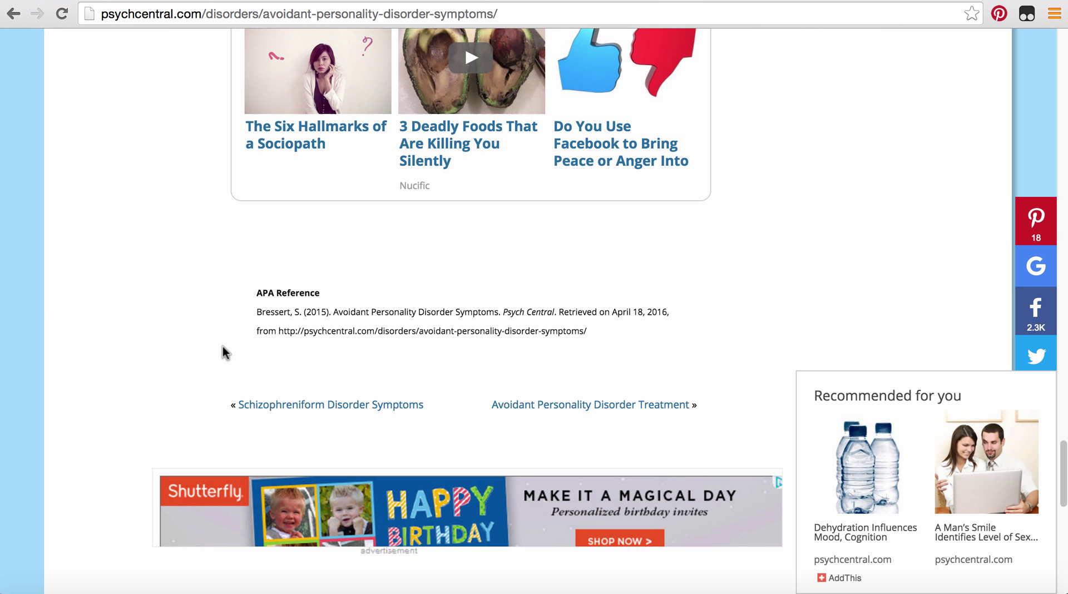
pyautogui.scroll(6, 223, 348)
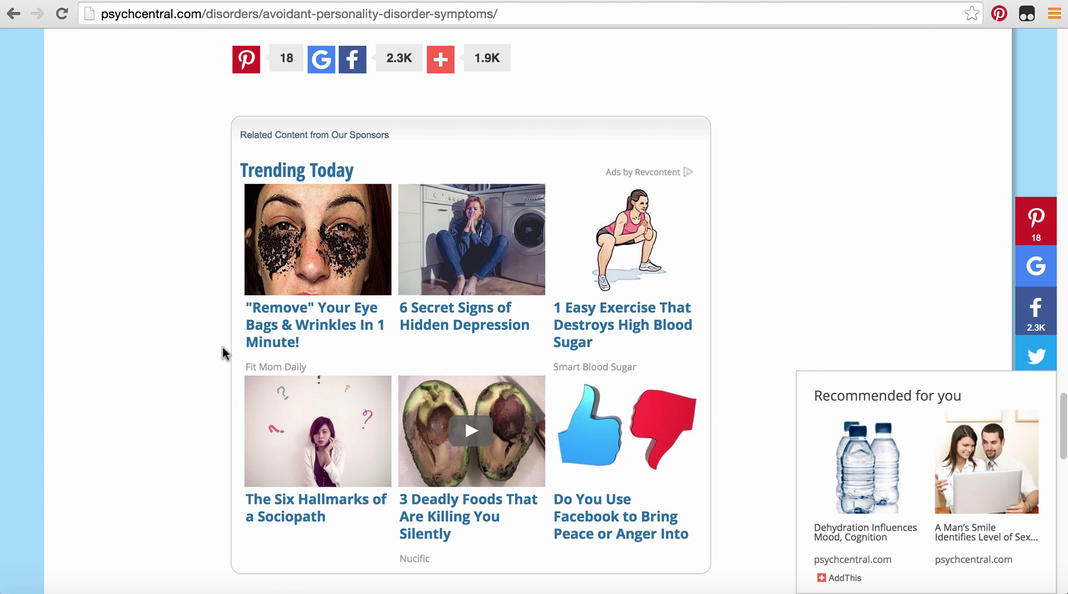
pyautogui.scroll(3, 220, 346)
pyautogui.scroll(-15, 202, 351)
pyautogui.scroll(3, 199, 350)
pyautogui.scroll(3, 196, 349)
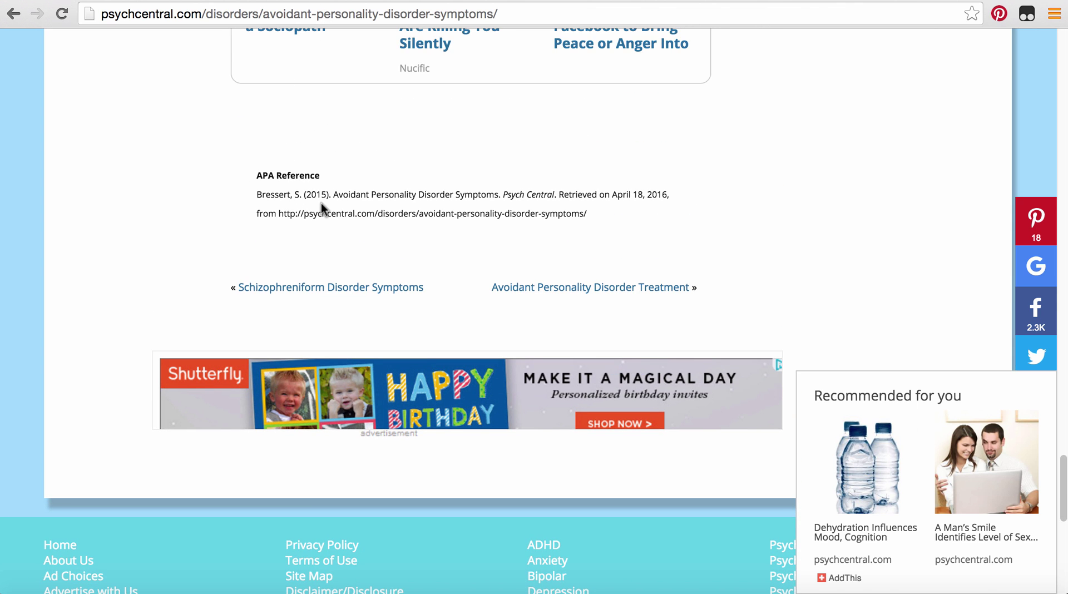
pyautogui.moveTo(304, 196); pyautogui.dragTo(328, 194)
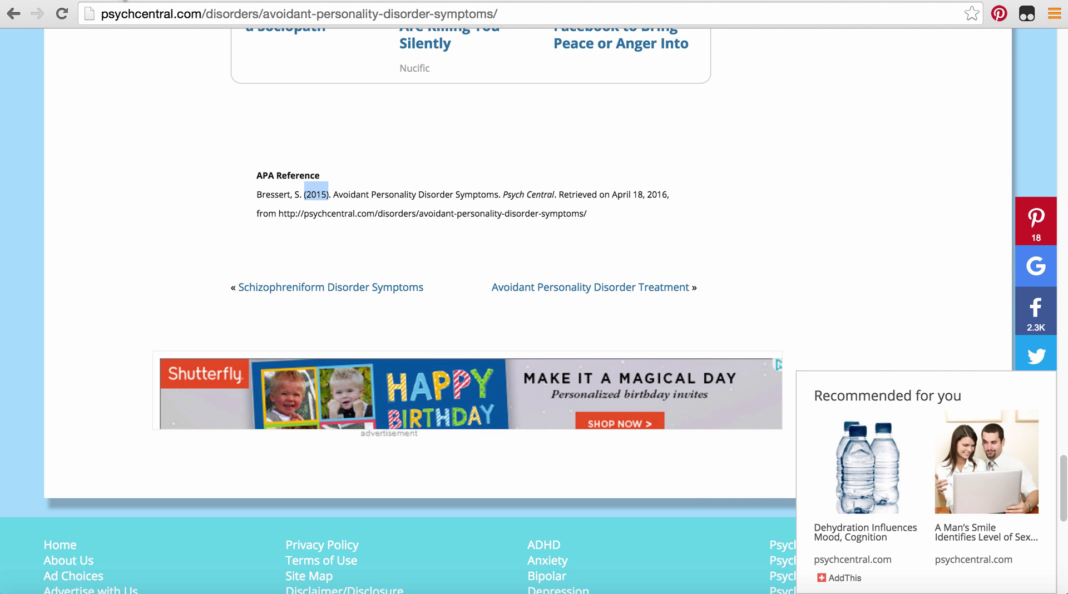
pyautogui.click(122, 1)
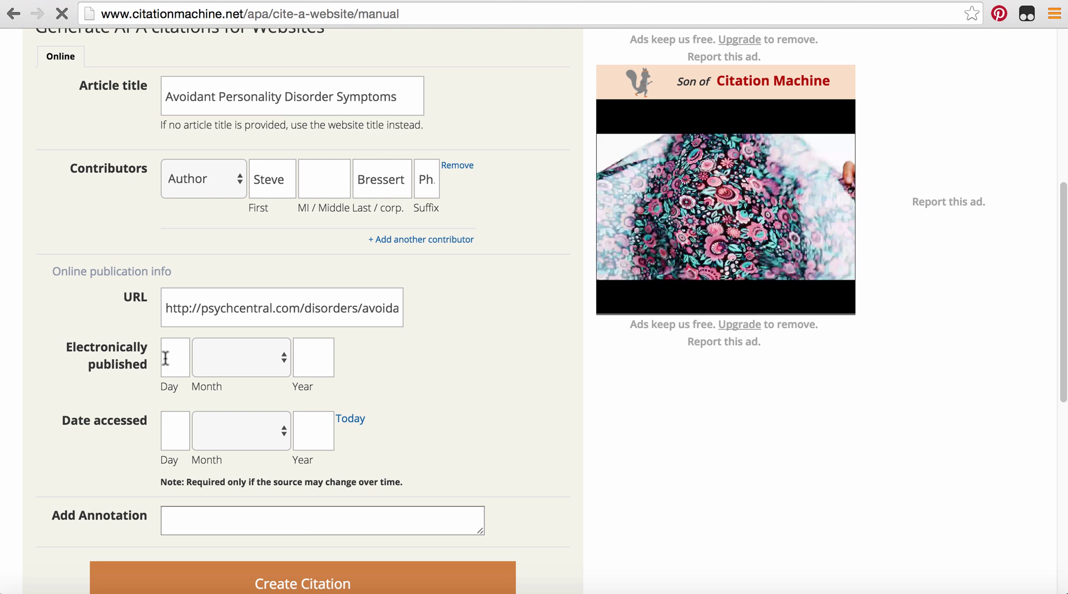
# Step: Enter 2015 as the published year and set today's date as the access date
pyautogui.click(321, 363)
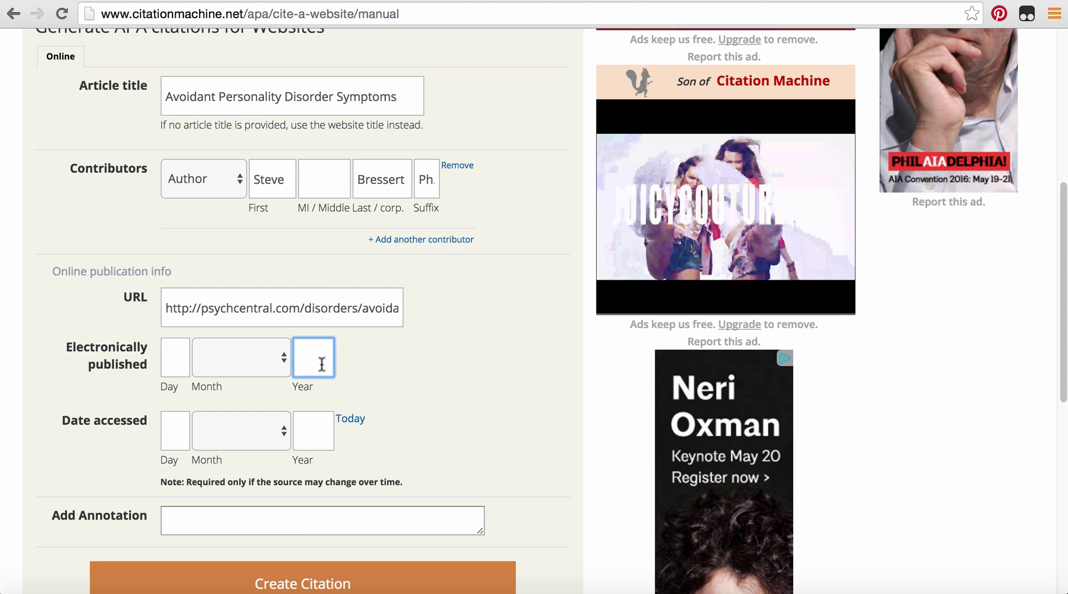
pyautogui.write('2015')
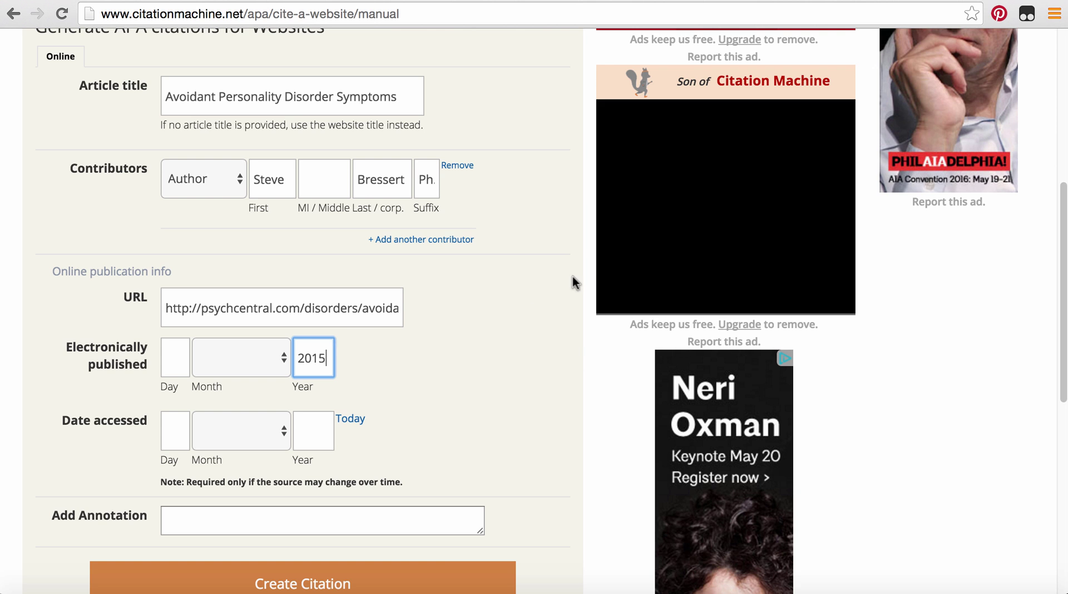
pyautogui.click(515, 326)
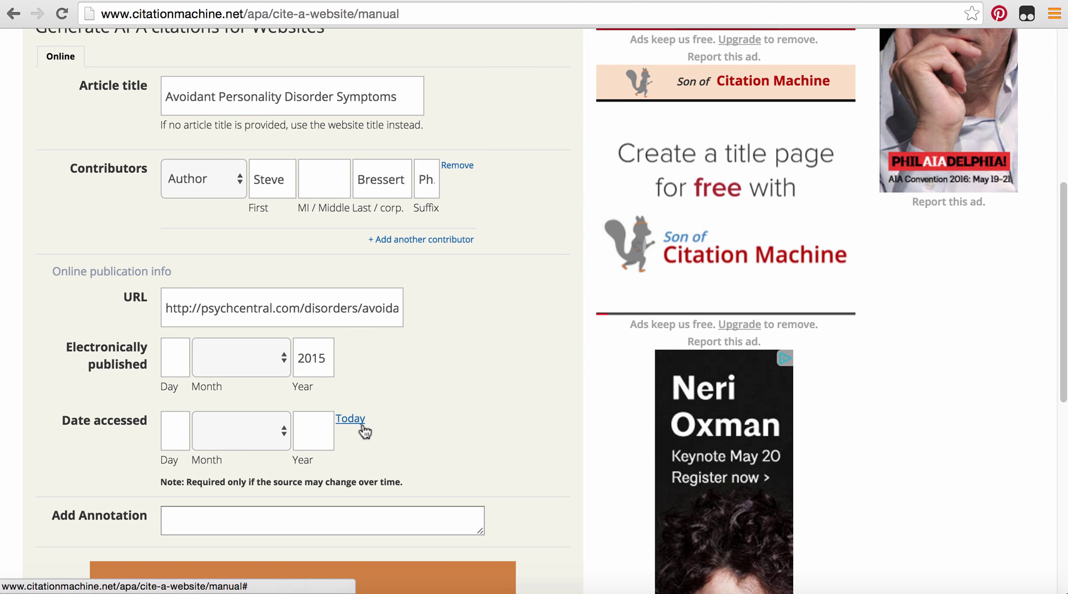
pyautogui.click(356, 423)
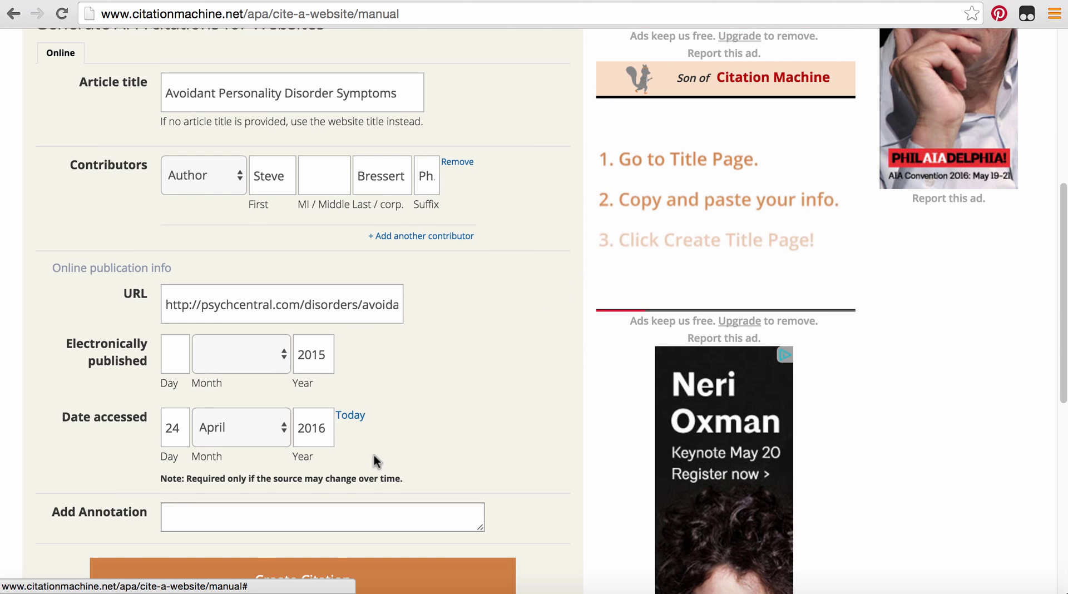
# Step: Create the APA citation and scroll down to the finished bibliography entry
pyautogui.scroll(-2, 376, 458)
pyautogui.scroll(-2, 380, 464)
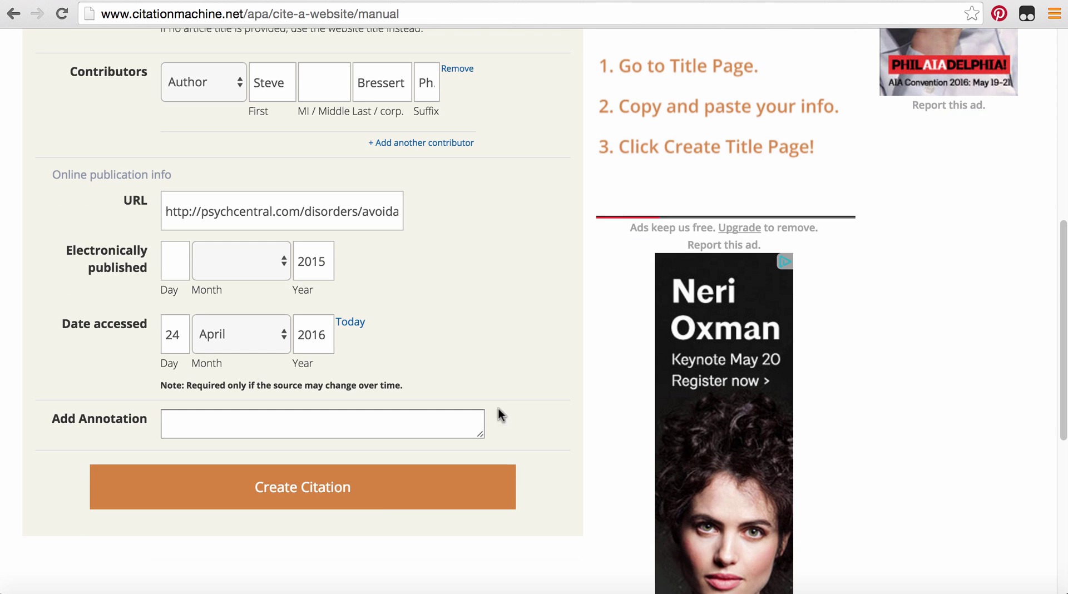
pyautogui.click(316, 500)
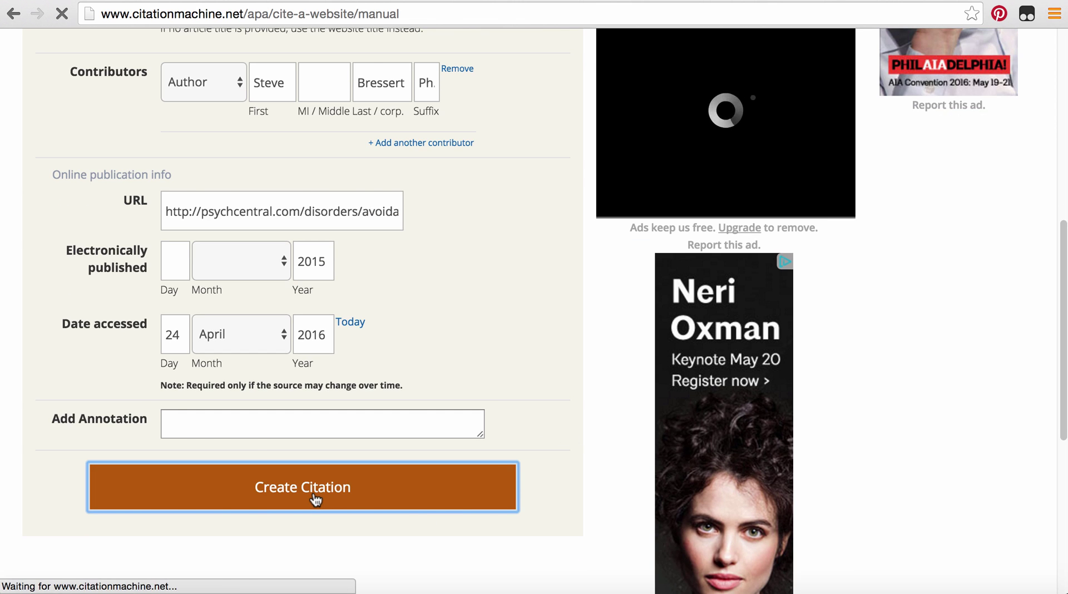
pyautogui.scroll(-3, 565, 520)
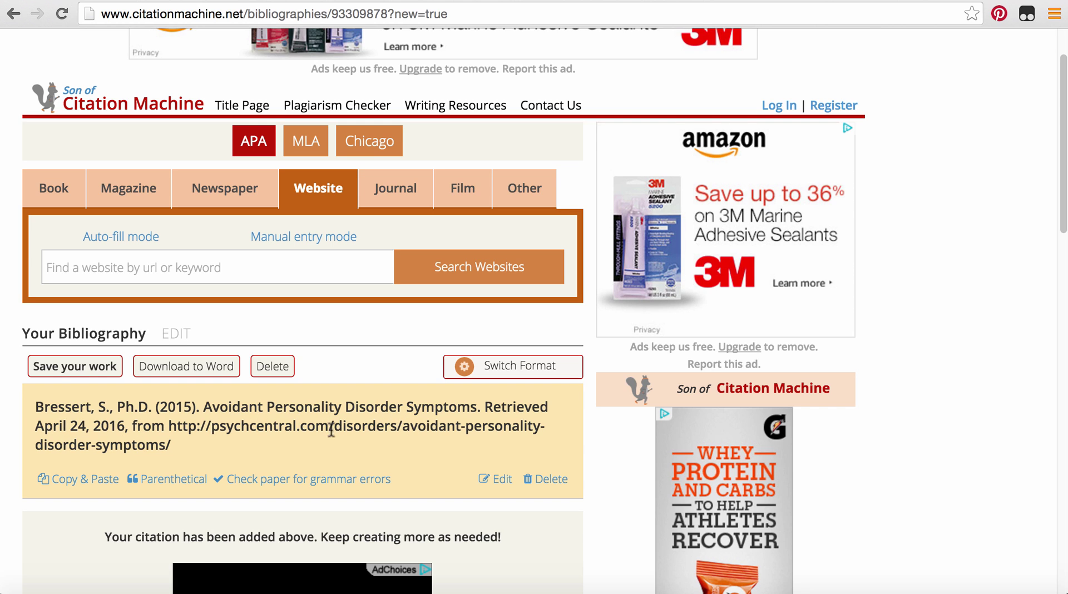
pyautogui.scroll(-1, 599, 516)
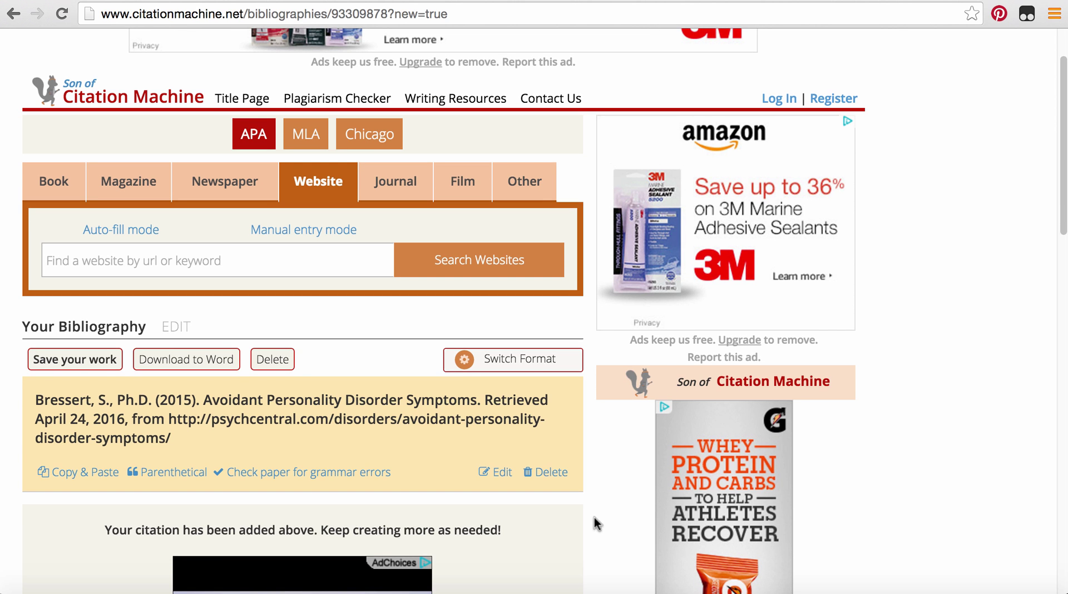
# Step: Check the generated citation against PsychCentral's own APA reference, then return to Citation Machine
pyautogui.hotkey('ctrl', 'Tab')
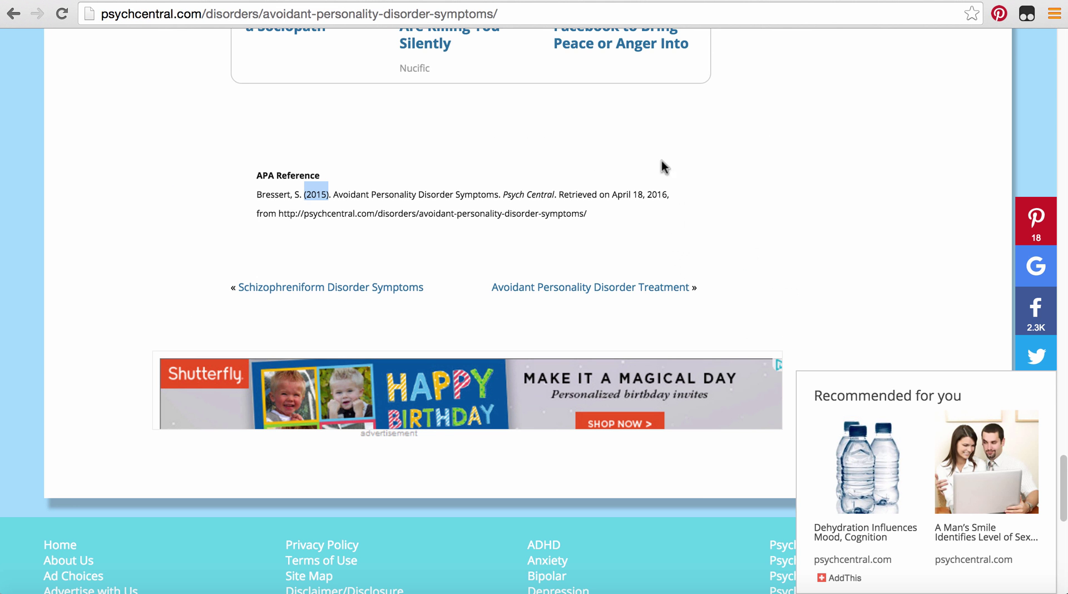
pyautogui.click(589, 231)
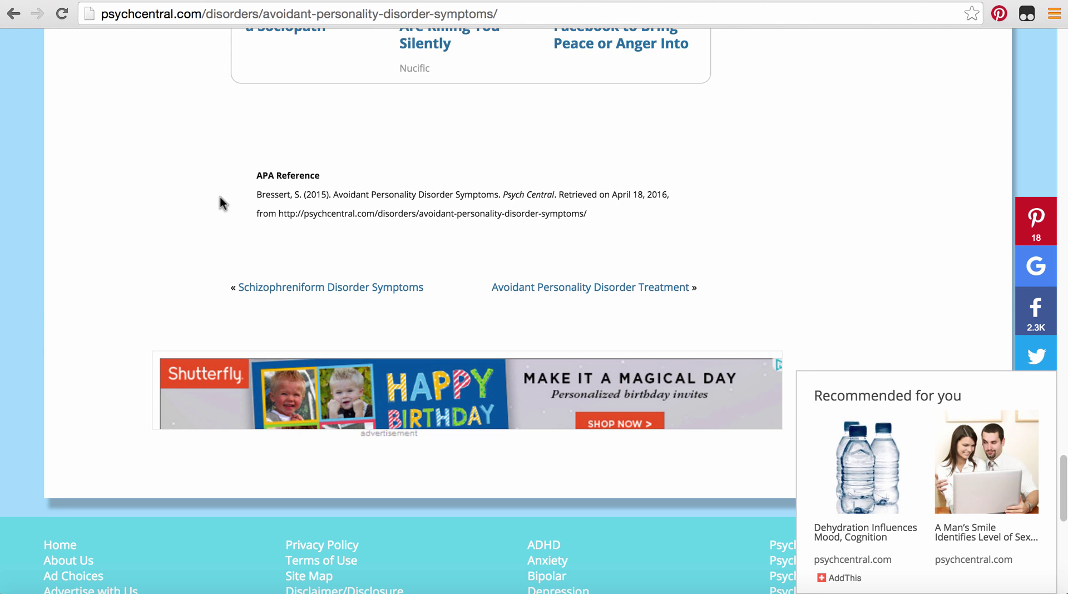
pyautogui.click(118, 0)
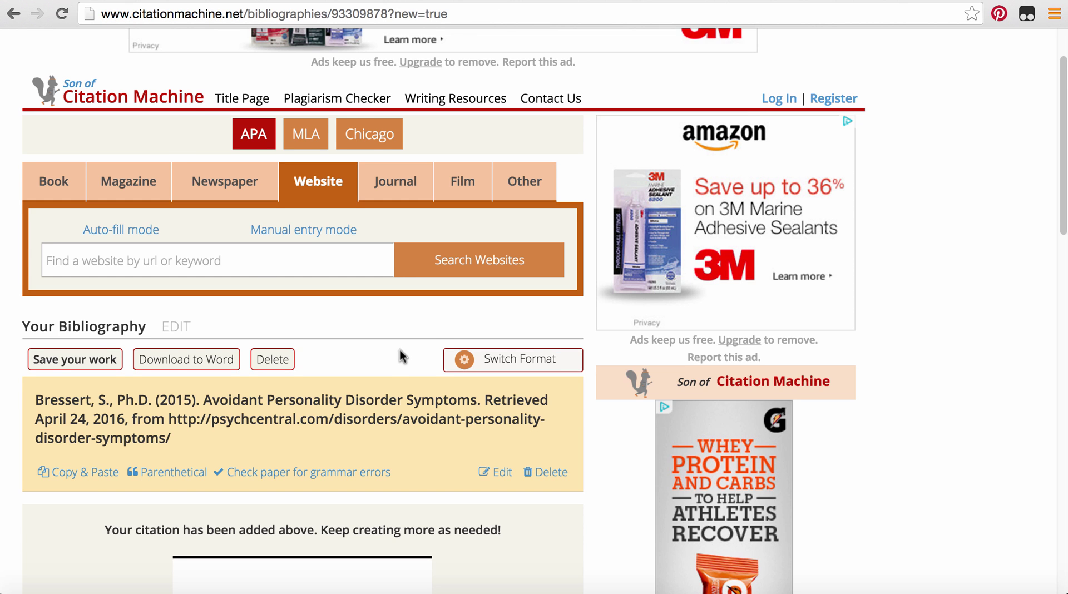
# Step: Copy the Avoidant Personality Disorder Symptoms citation to the clipboard and open Google Drive's NEW menu
pyautogui.scroll(-1, 394, 368)
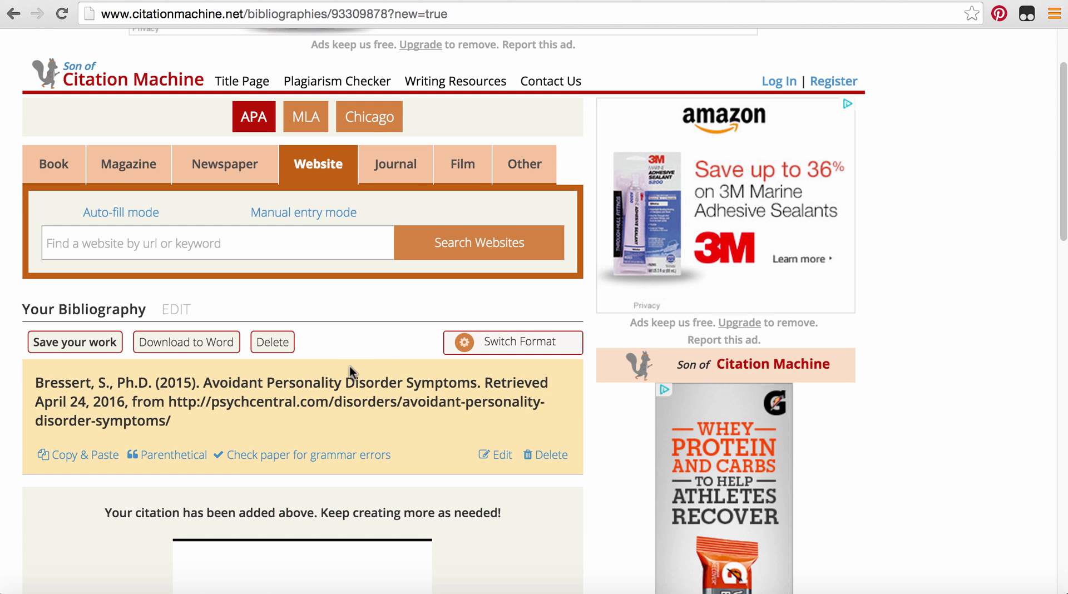
pyautogui.moveTo(172, 421); pyautogui.dragTo(36, 385)
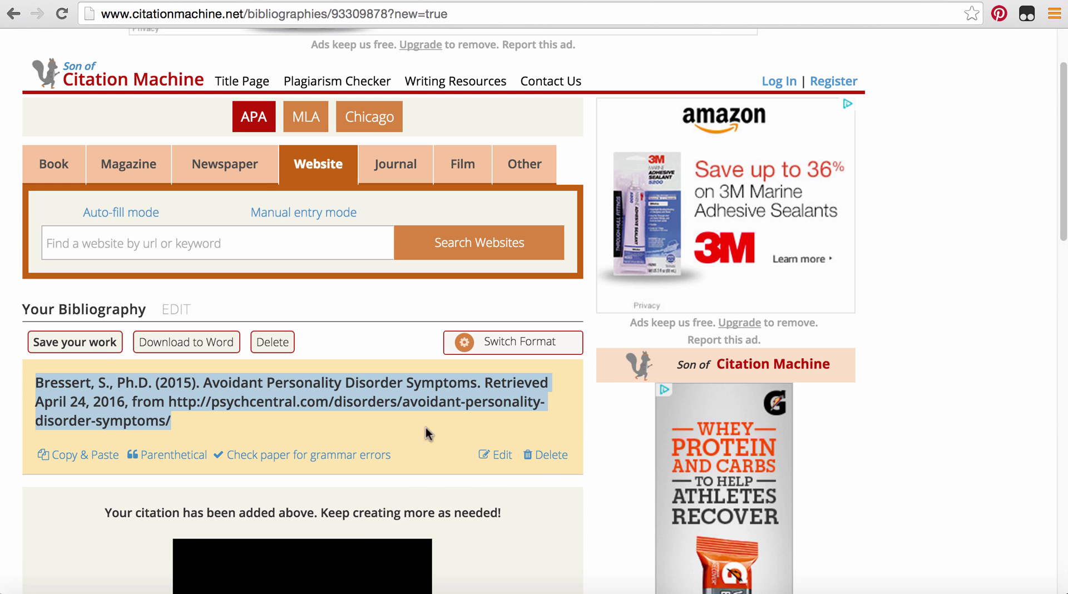
pyautogui.click(15, 478)
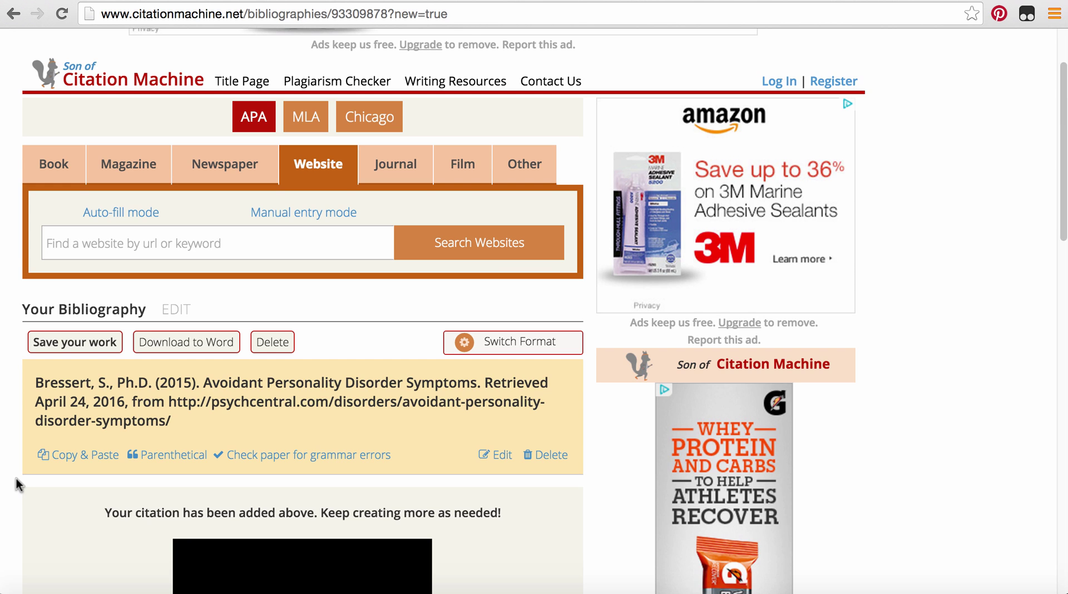
pyautogui.click(82, 464)
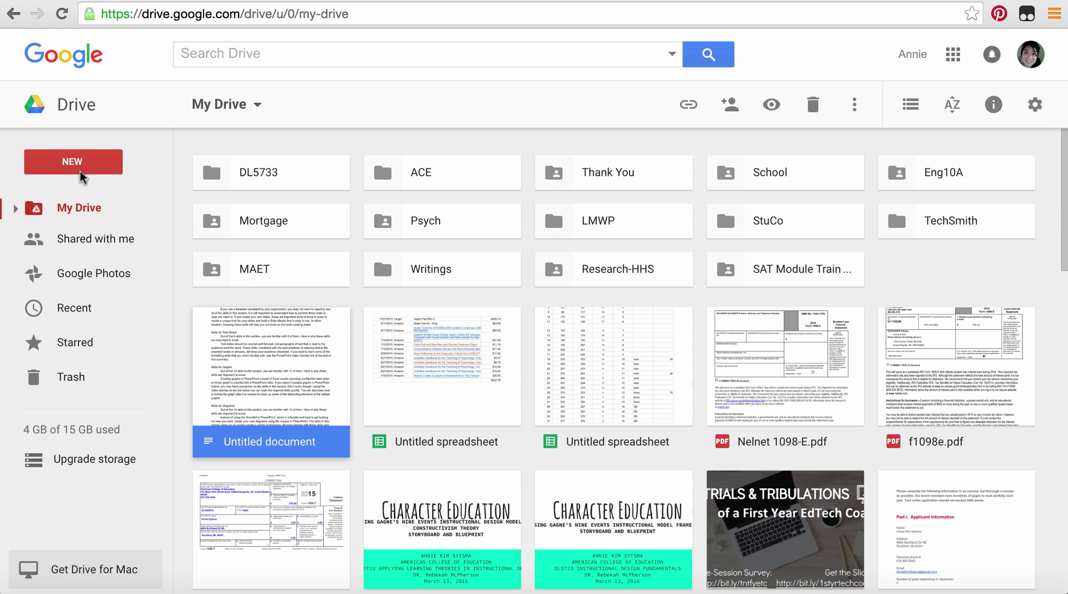
pyautogui.click(73, 162)
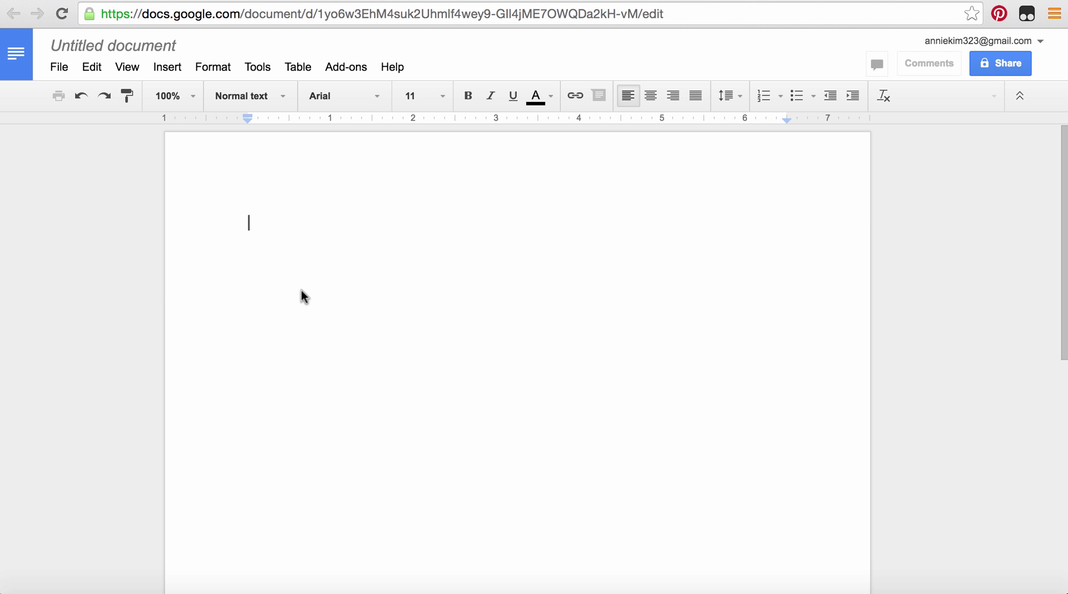
# Step: Paste the APA citation into the new document and delete the stray space before it
pyautogui.press('super+v')
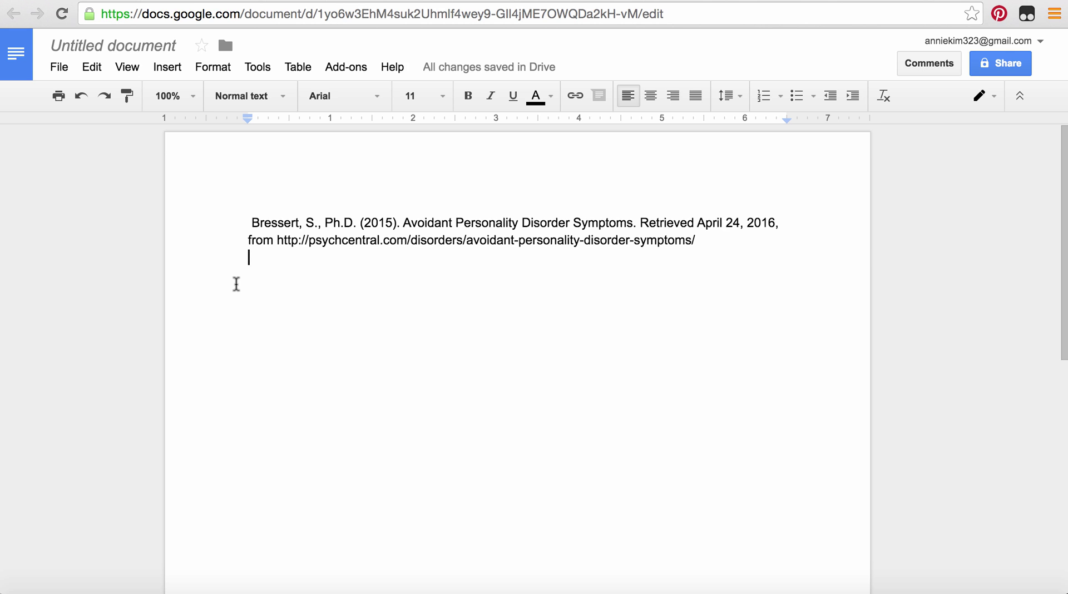
pyautogui.press('Up')
pyautogui.press('Up')
pyautogui.hotkey('shift', 'Right')
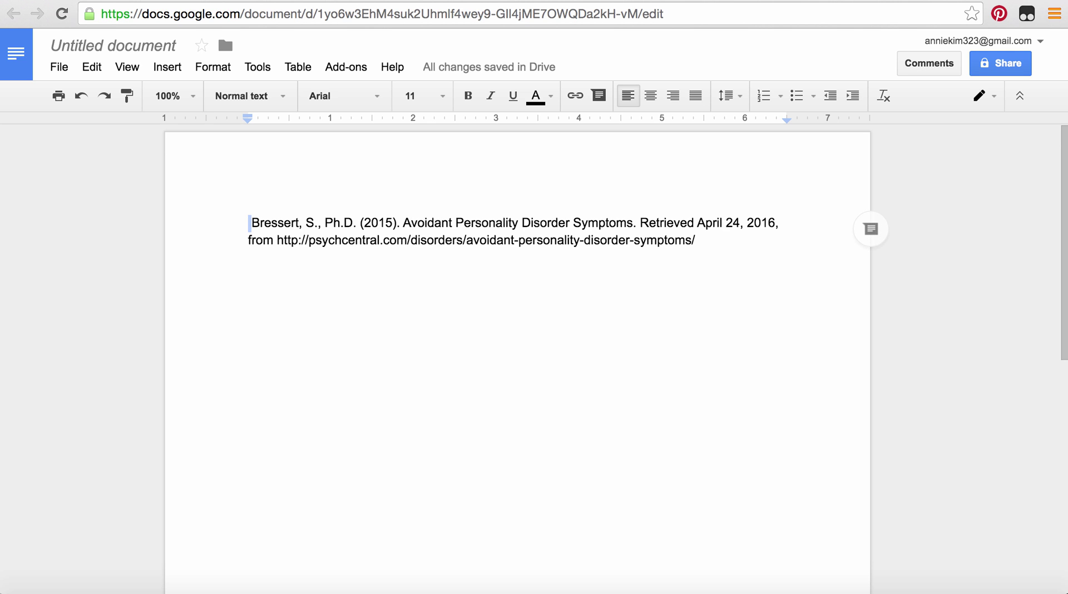
pyautogui.press('BackSpace')
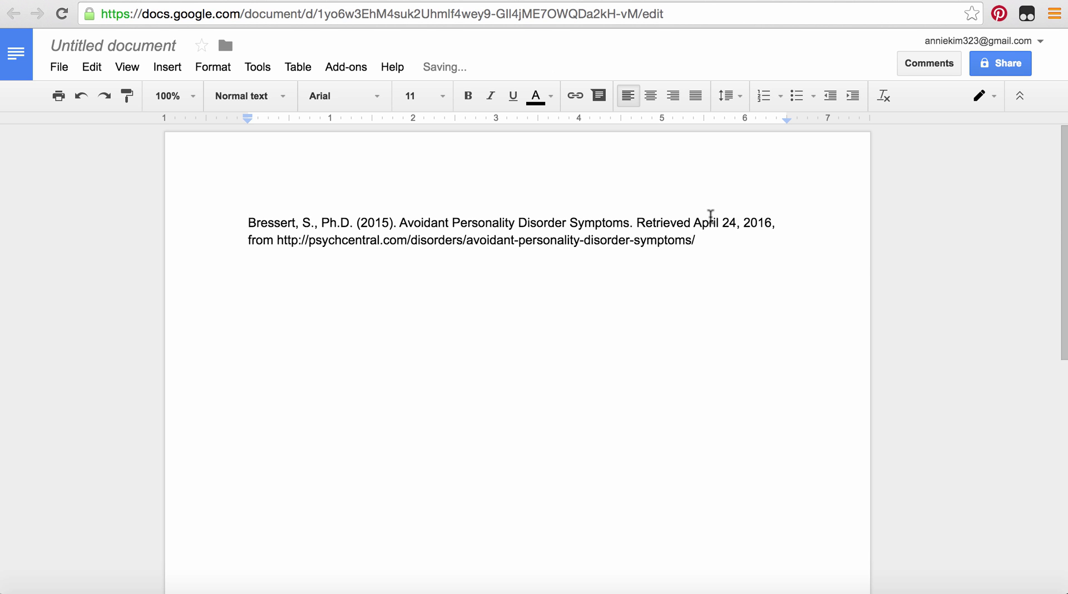
# Step: Select the whole citation paragraph and drag the ruler's left indent marker right to create a hanging indent
pyautogui.moveTo(716, 242); pyautogui.dragTo(192, 226)
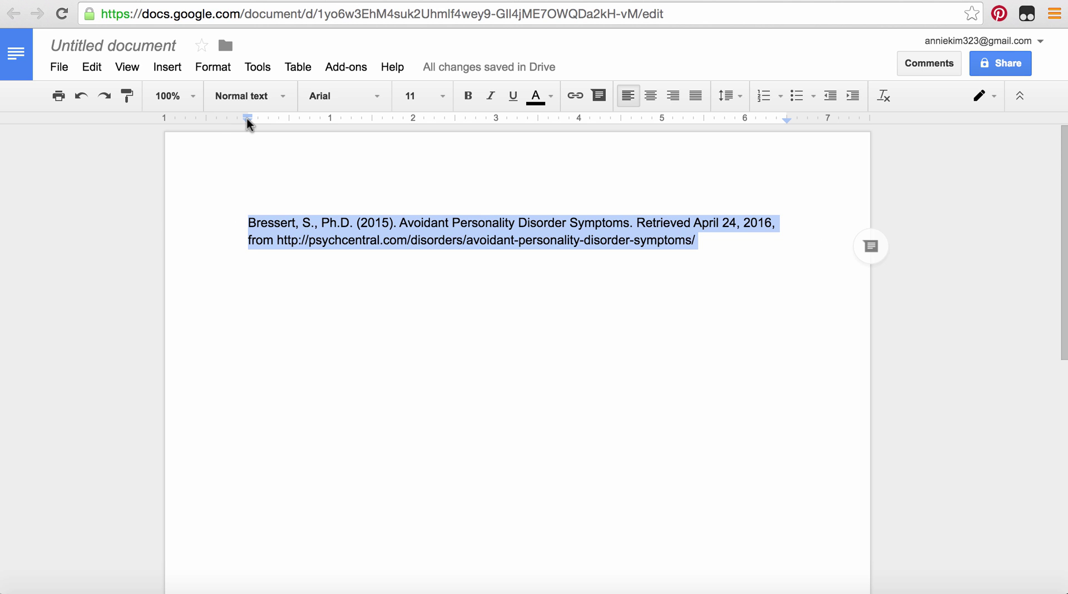
pyautogui.moveTo(248, 120)
pyautogui.mouseDown()
pyautogui.moveTo(288, 119)
pyautogui.moveTo(248, 124)
pyautogui.mouseUp()
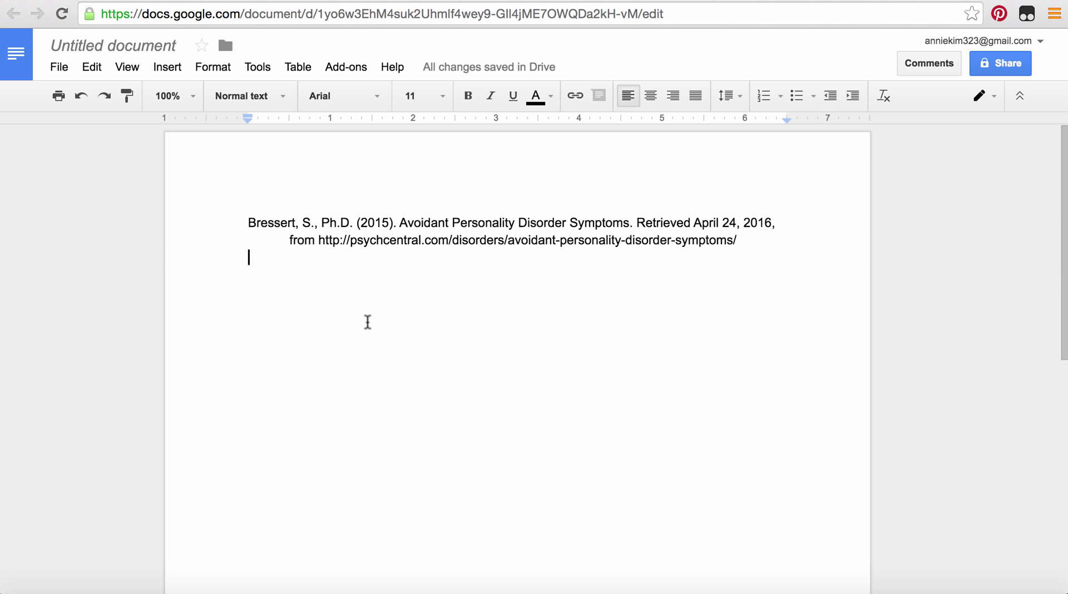
# Step: Add a centred 'References' heading on a new line above the citation
pyautogui.press('Up')
pyautogui.press('Up')
pyautogui.press('Return')
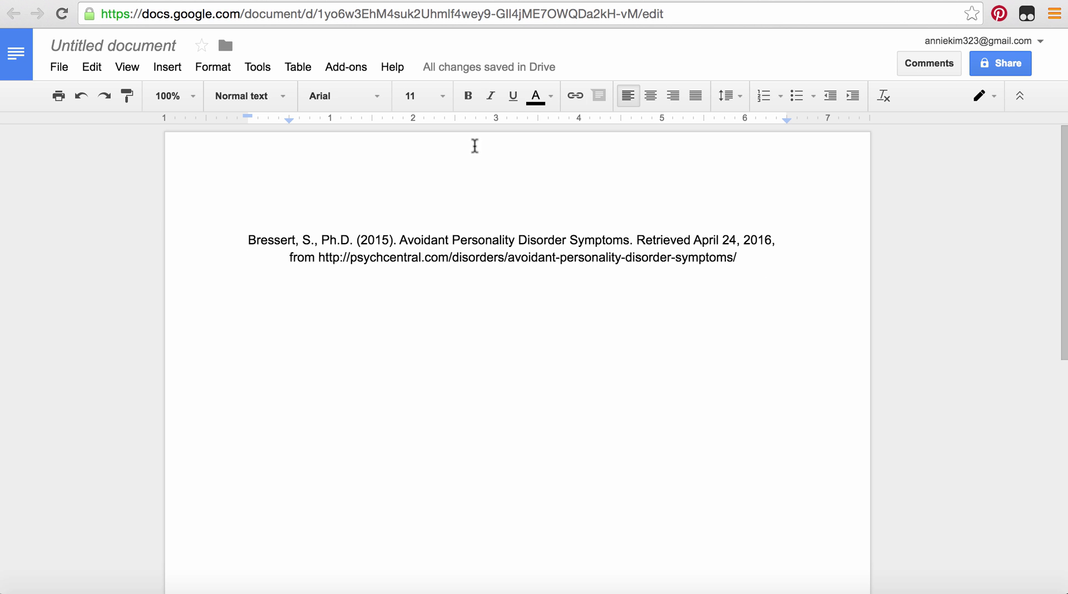
pyautogui.click(650, 97)
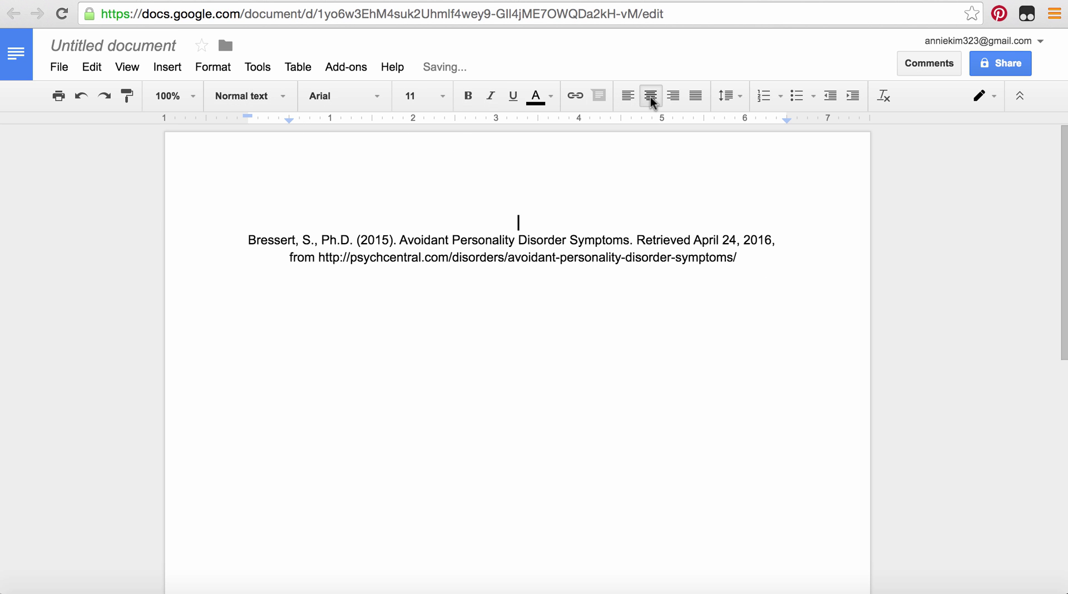
pyautogui.write('References')
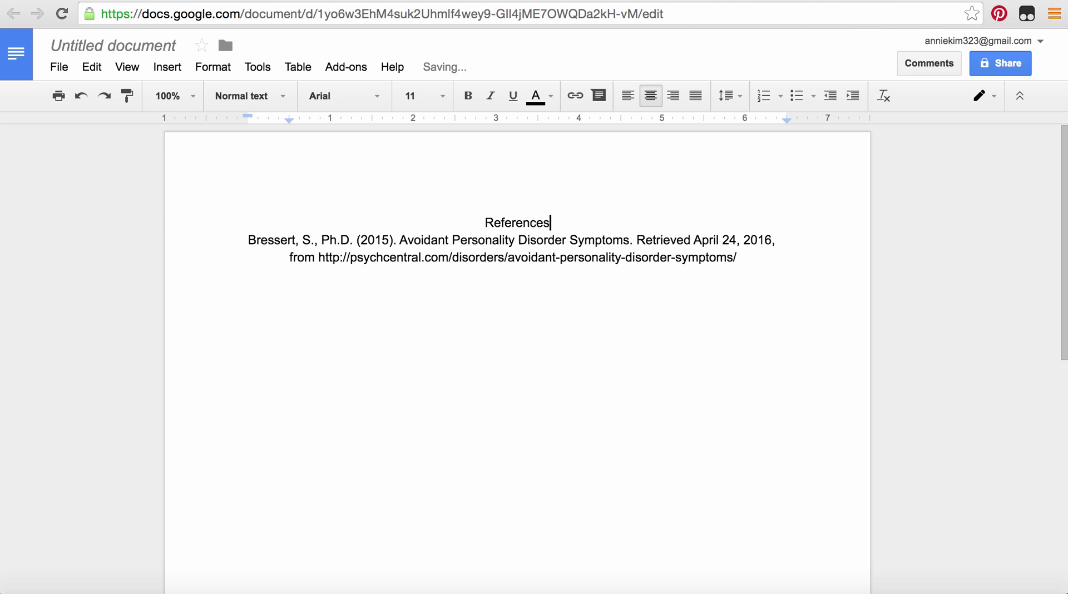
pyautogui.press('Return')
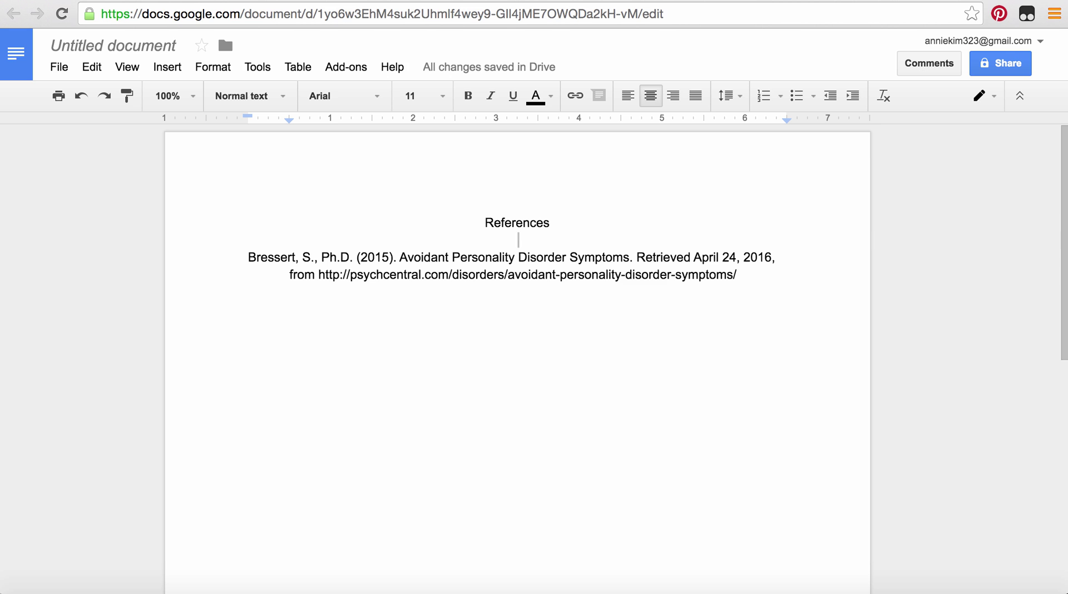
# Step: Double-space the whole document and delete the blank line under the References heading
pyautogui.hotkey('ctrl', 'a')
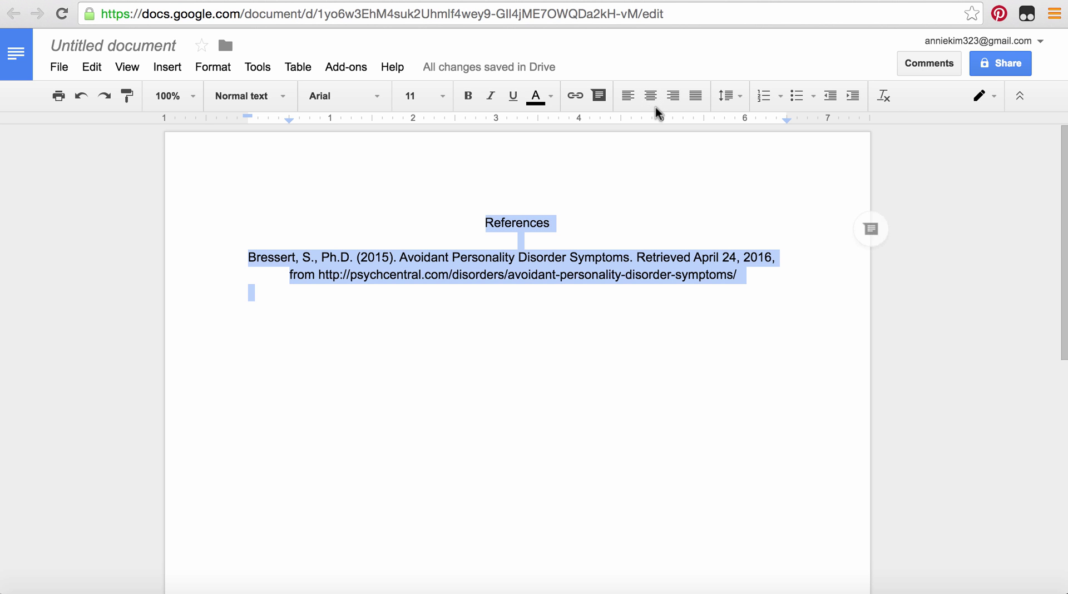
pyautogui.click(739, 98)
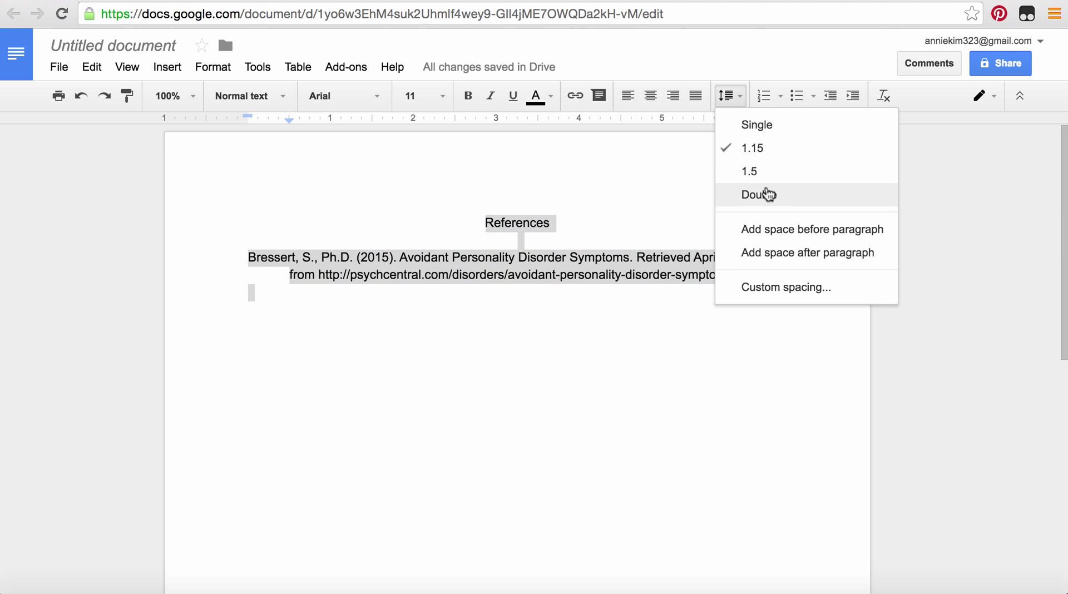
pyautogui.click(768, 262)
pyautogui.click(720, 234)
pyautogui.click(615, 267)
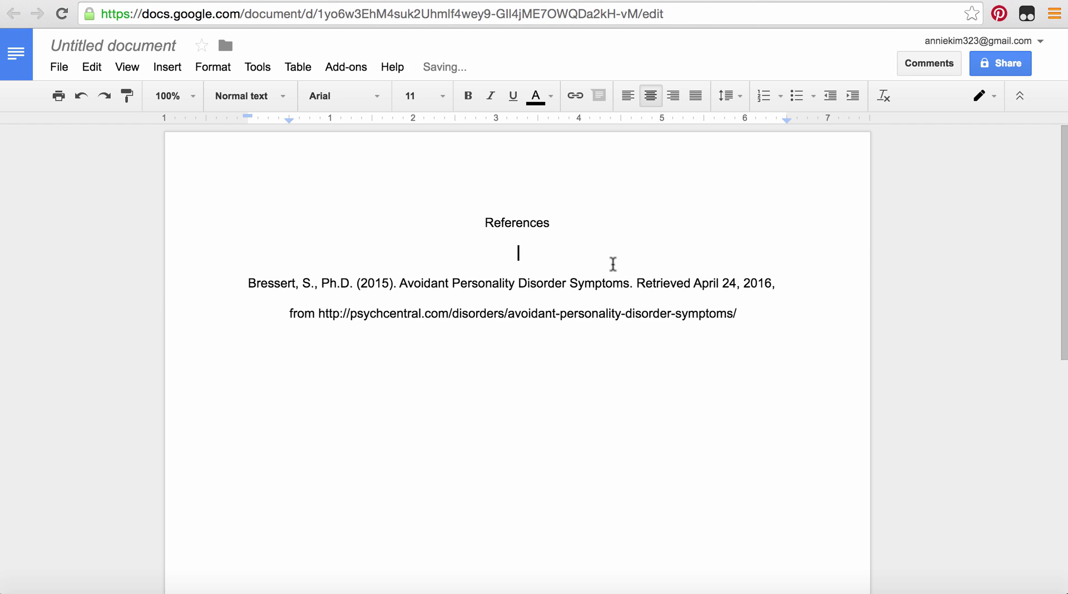
pyautogui.hotkey('ctrl', 'shift', 'l')
pyautogui.press('BackSpace')
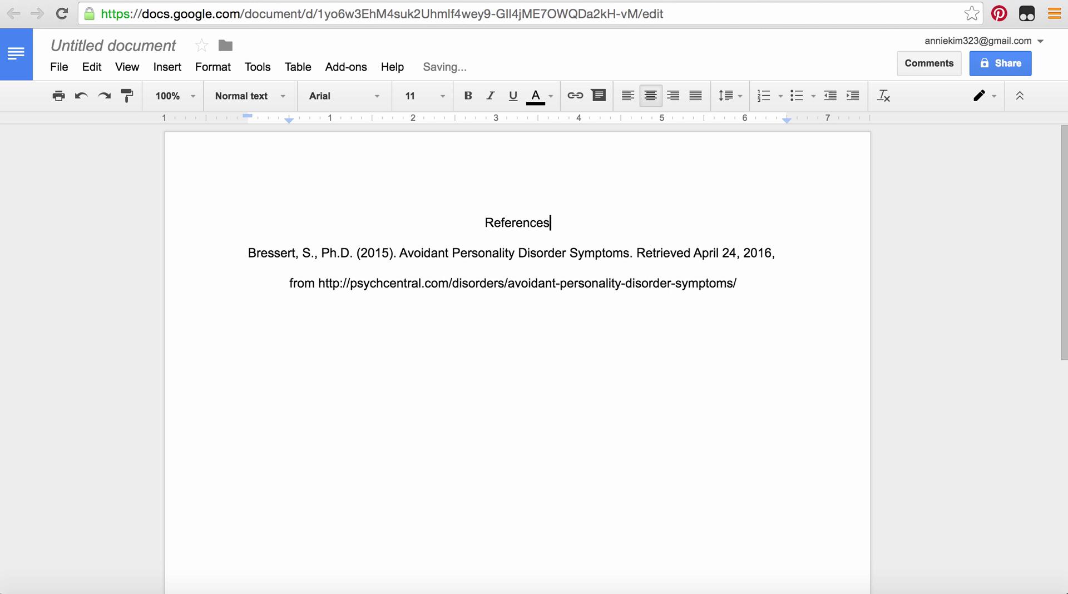
pyautogui.click(617, 330)
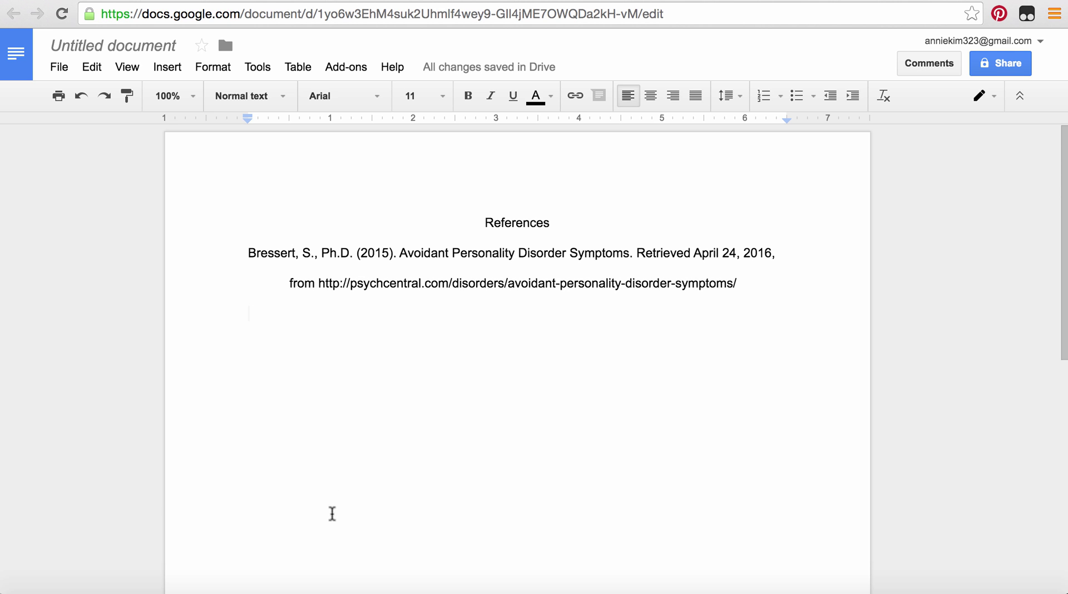
# Step: Check where the citation's first and second lines start, then return to the Citation Machine tab
pyautogui.moveTo(248, 257); pyautogui.dragTo(256, 257)
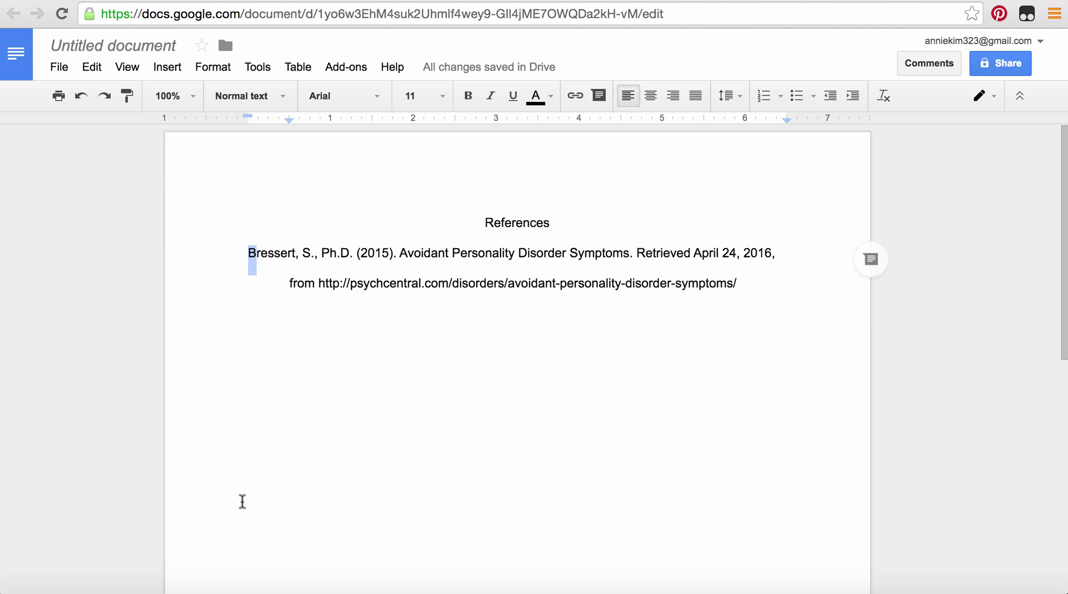
pyautogui.click(220, 280)
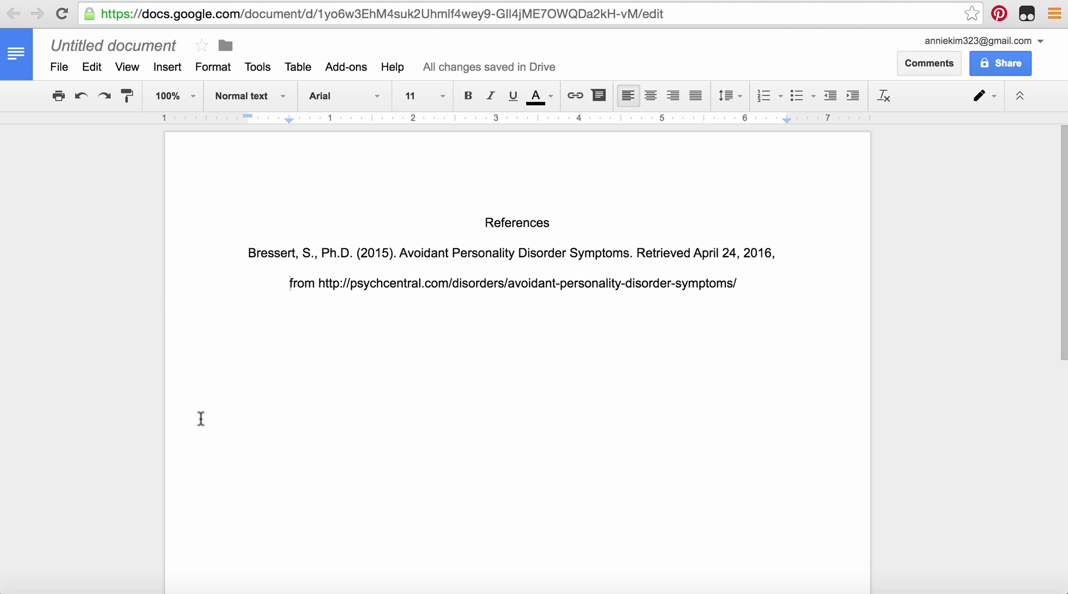
pyautogui.hotkey('ctrl', 'Tab')
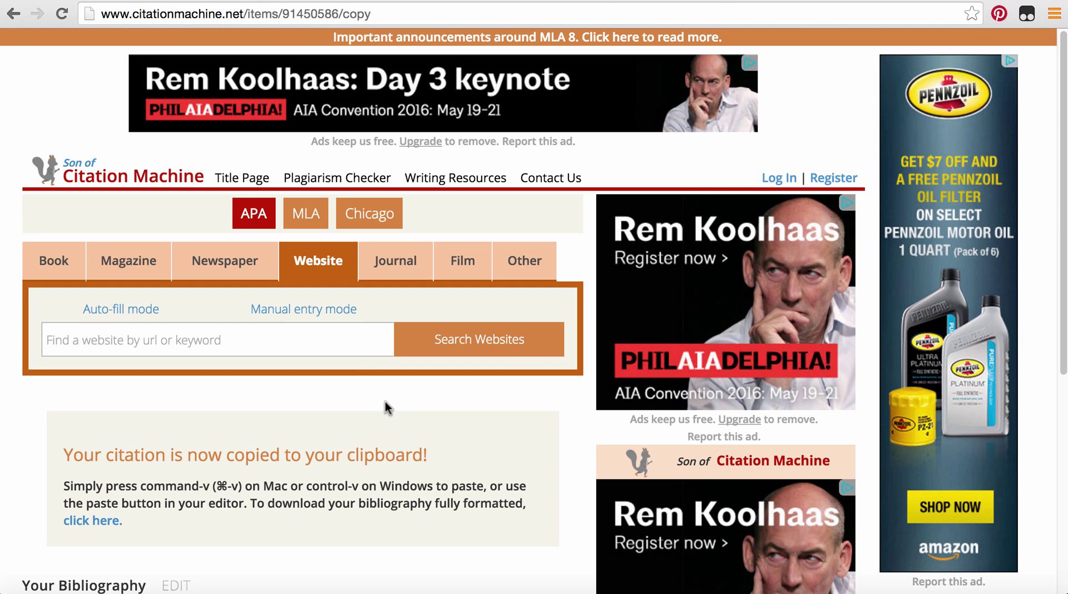
pyautogui.scroll(-1, 359, 334)
pyautogui.scroll(-6, 360, 334)
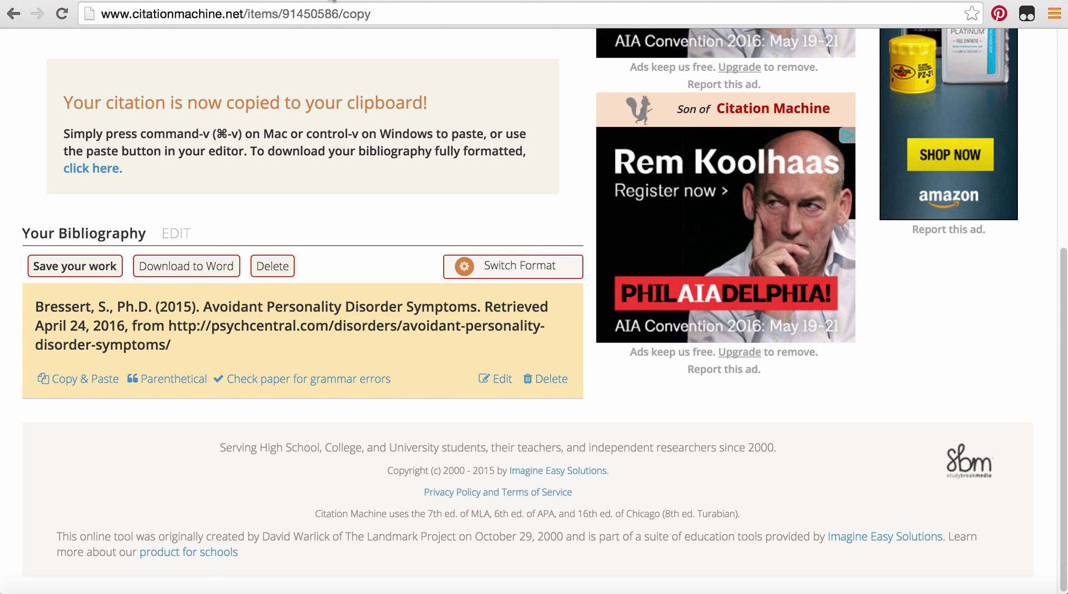
pyautogui.click(341, 1)
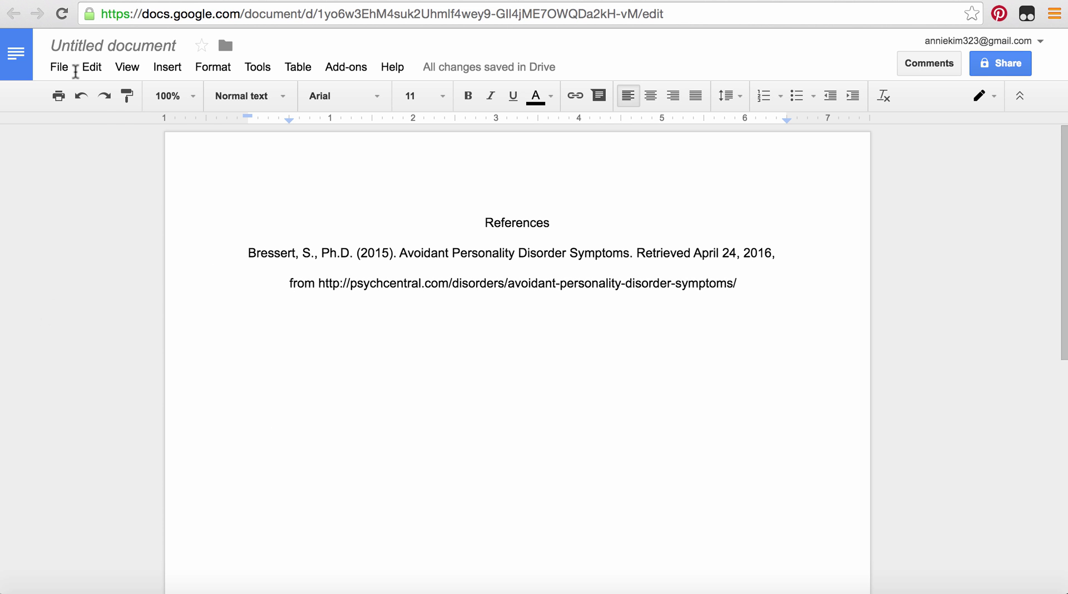
pyautogui.click(101, 2)
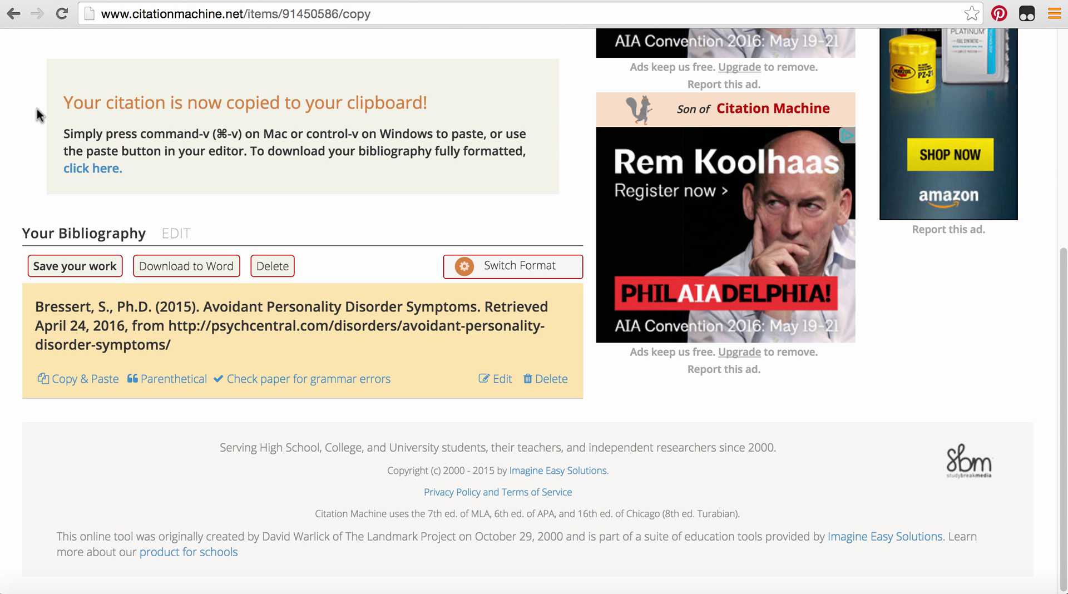
pyautogui.scroll(6, 17, 95)
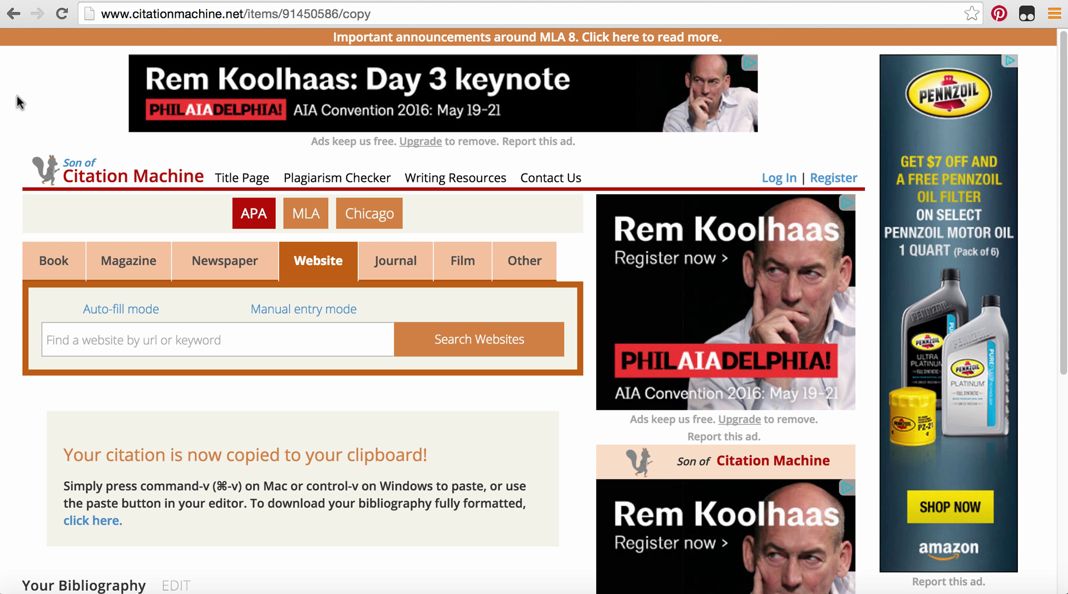